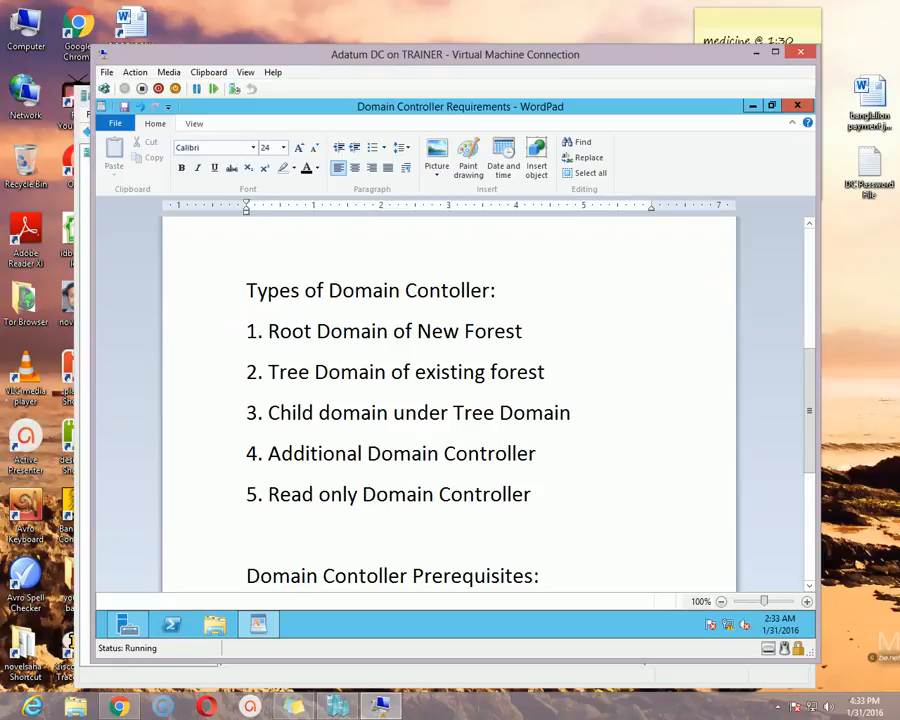
# Read through the domain controller types and prerequisites in the open requirements document
pyautogui.scroll(-2, 450, 400)
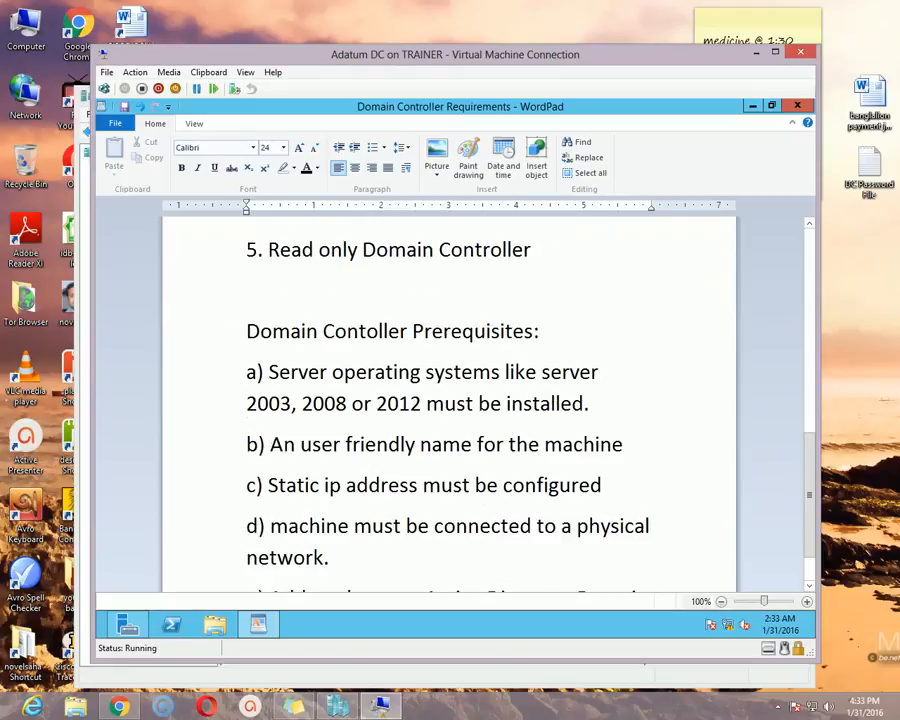
pyautogui.scroll(-1, 450, 400)
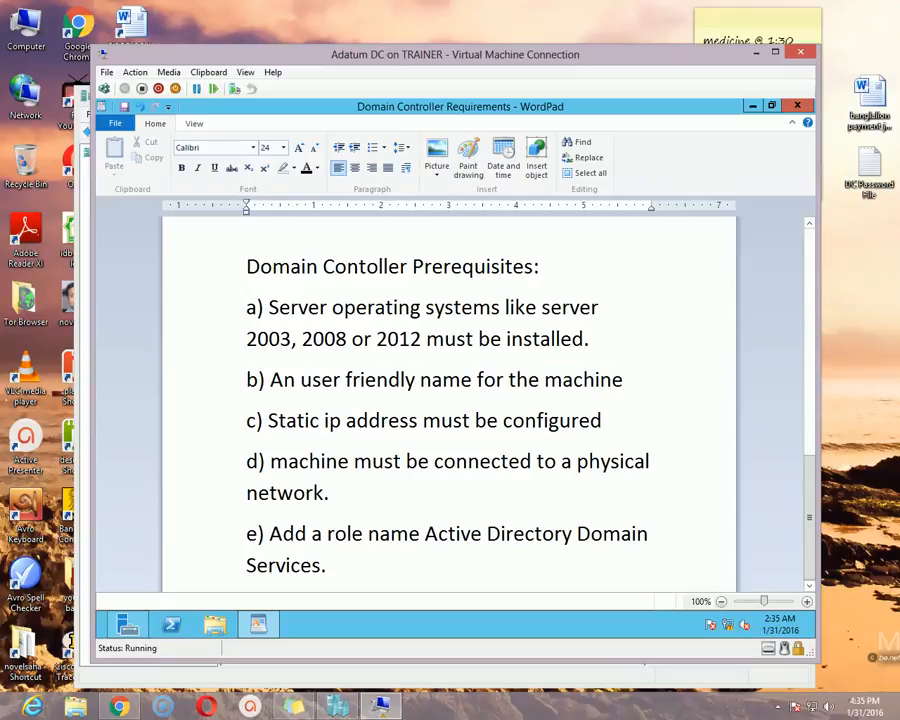
# Minimise the requirements document and display the local server's properties in Server Manager
pyautogui.click(752, 105)
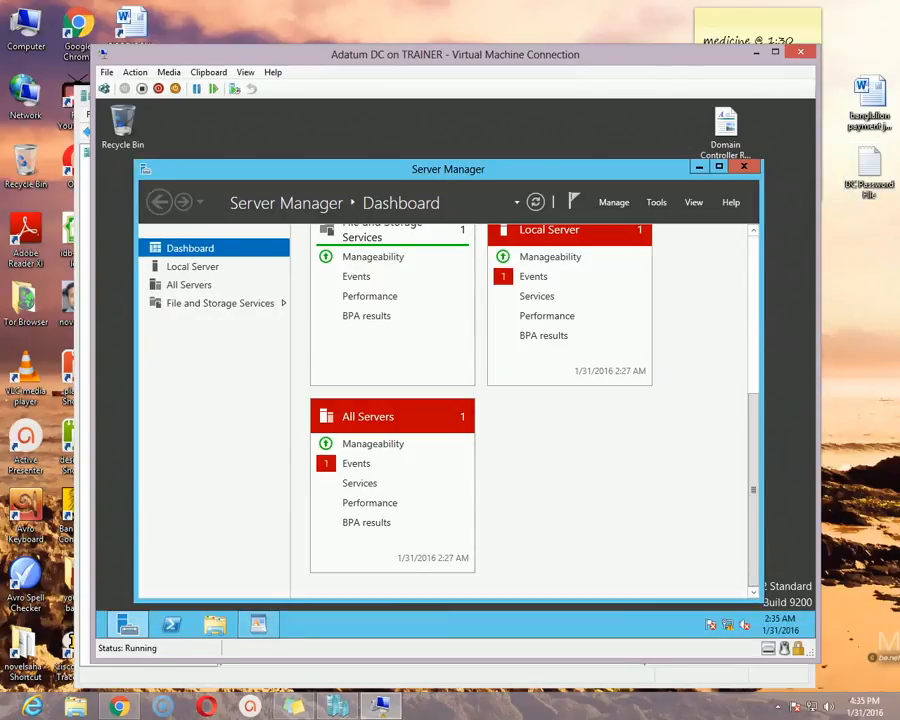
pyautogui.moveTo(753, 490); pyautogui.dragTo(753, 333)
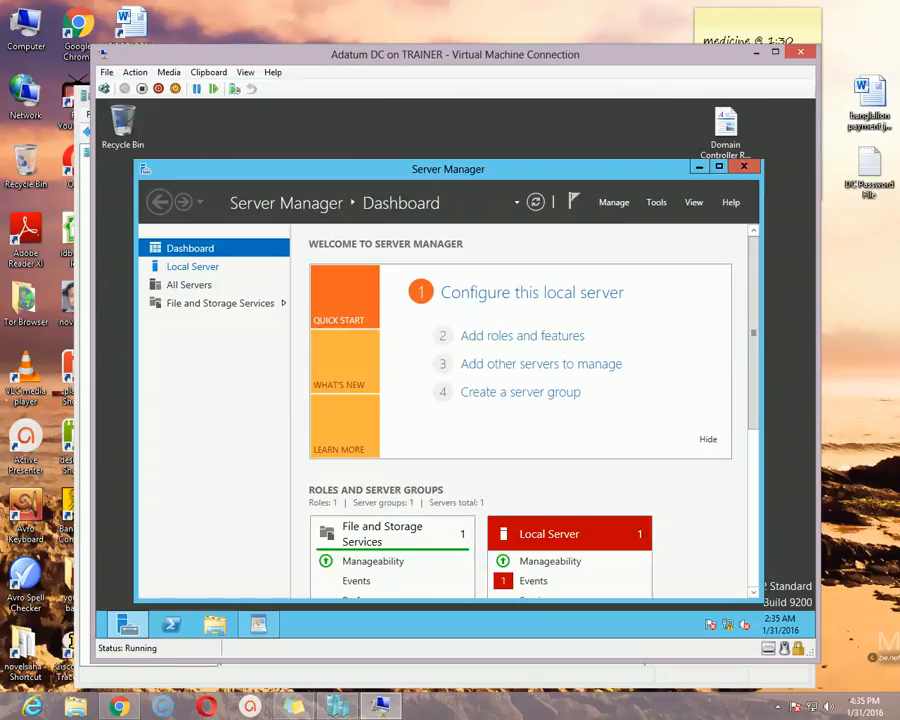
pyautogui.click(193, 267)
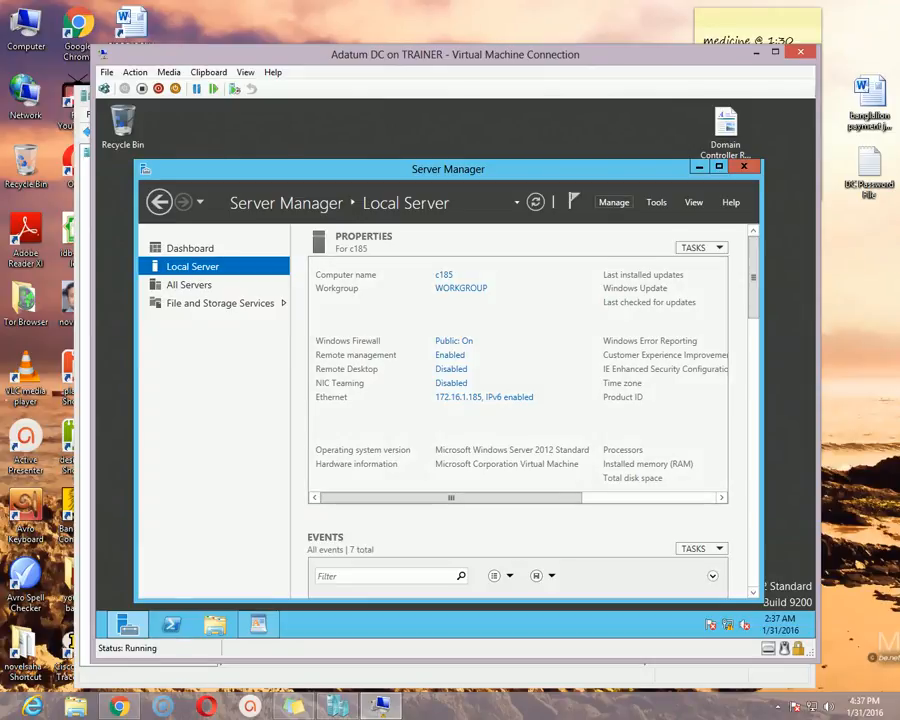
# Start adding roles and features with a role-based or feature-based installation on server c185 from the server pool
pyautogui.click(614, 202)
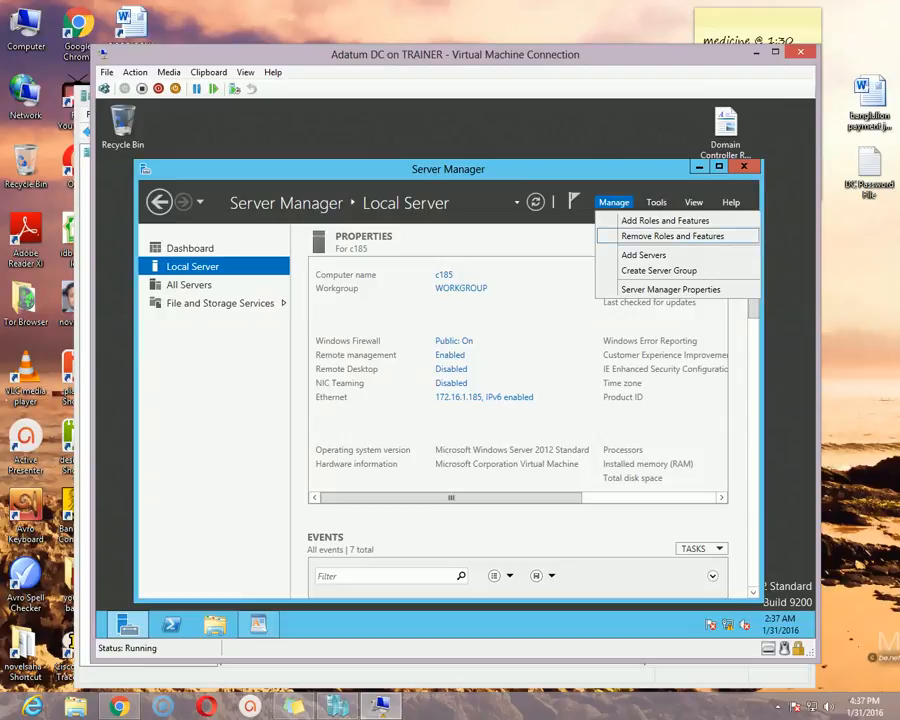
pyautogui.click(665, 221)
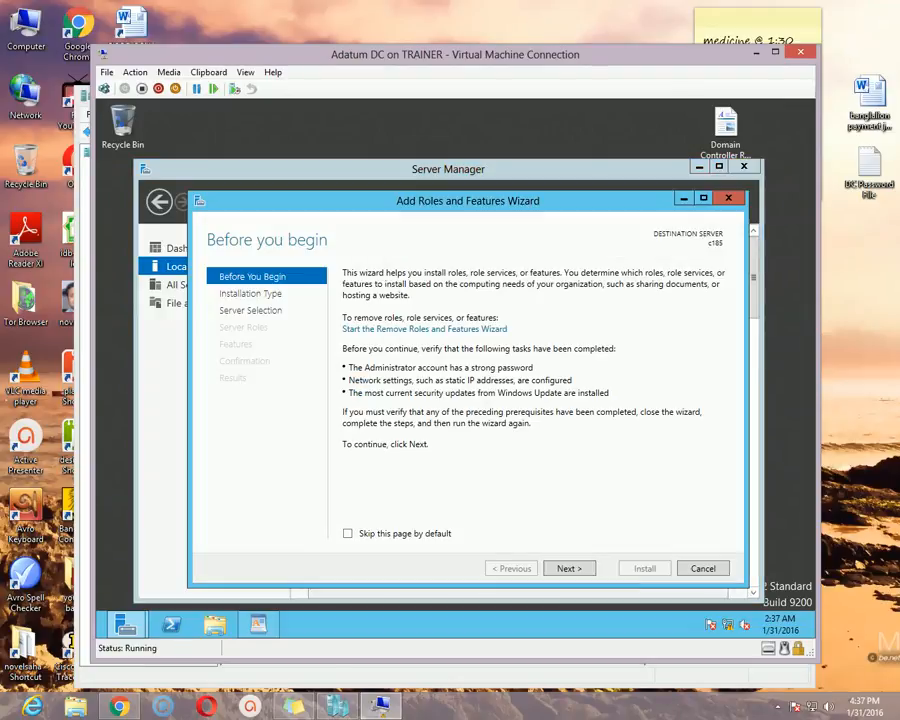
pyautogui.click(569, 568)
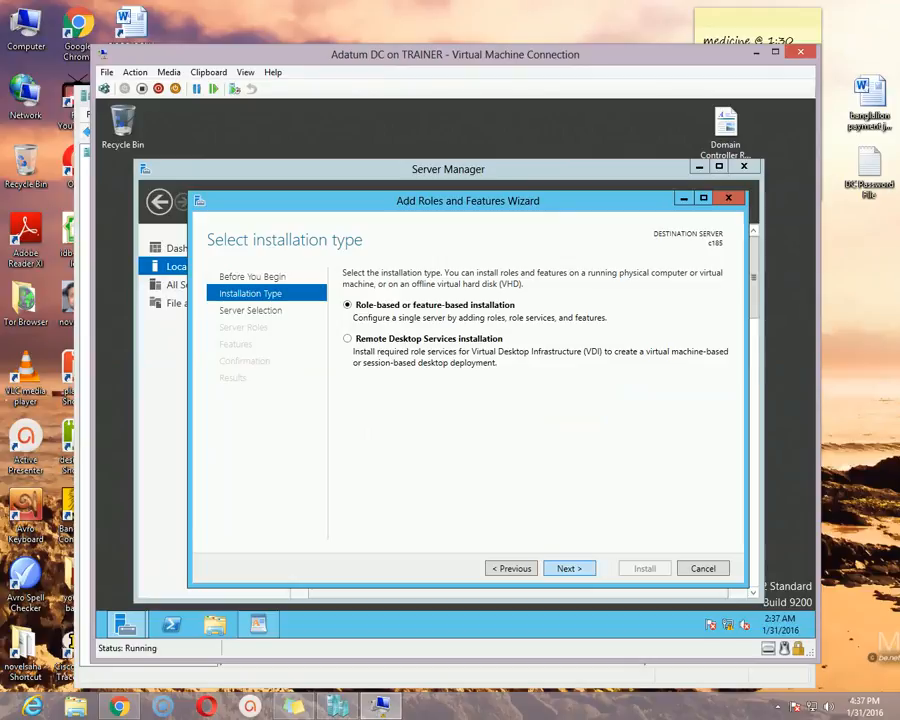
pyautogui.click(569, 568)
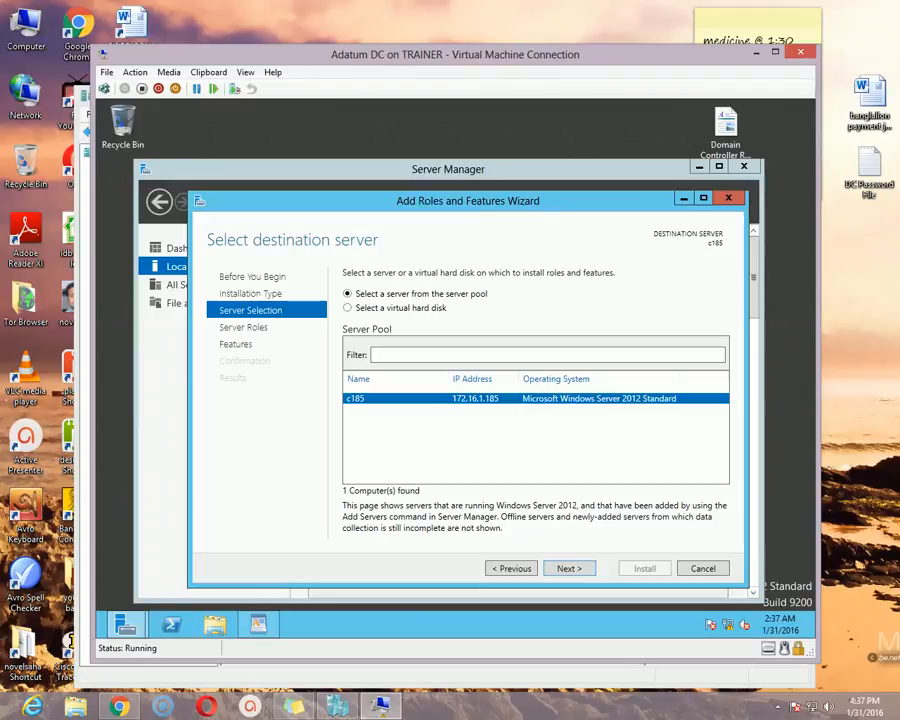
pyautogui.click(569, 568)
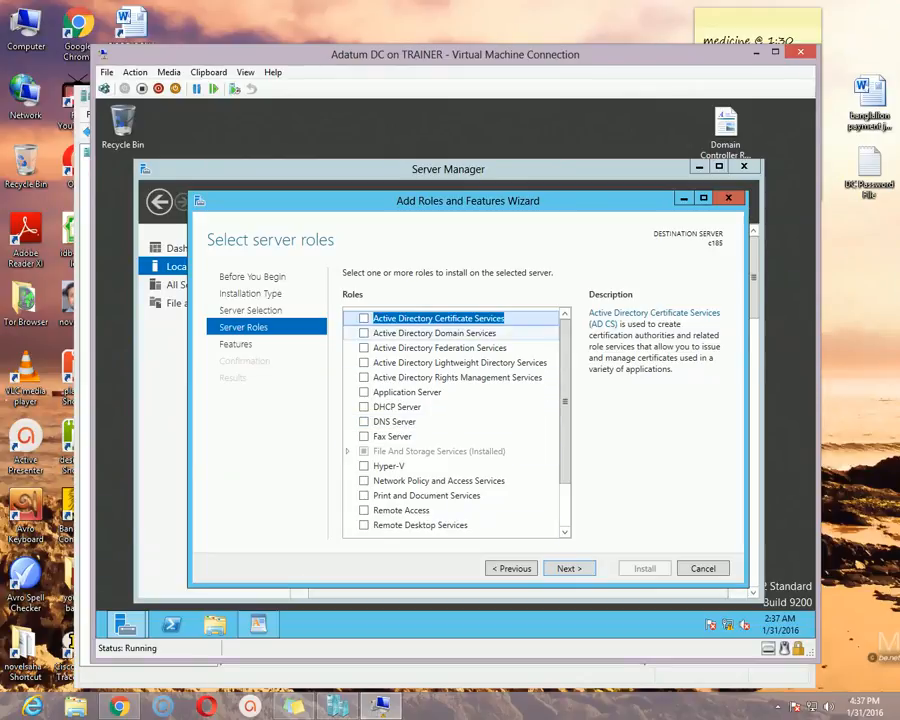
# Select the Active Directory Domain Services role and add its required features, including the management tools
pyautogui.click(364, 333)
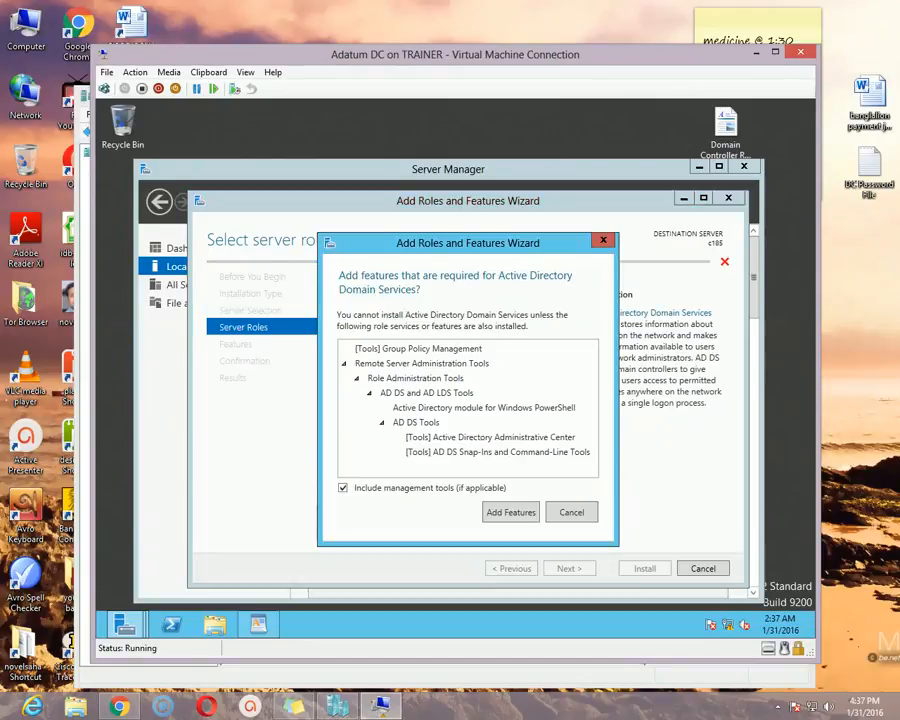
pyautogui.moveTo(478, 244); pyautogui.dragTo(462, 227)
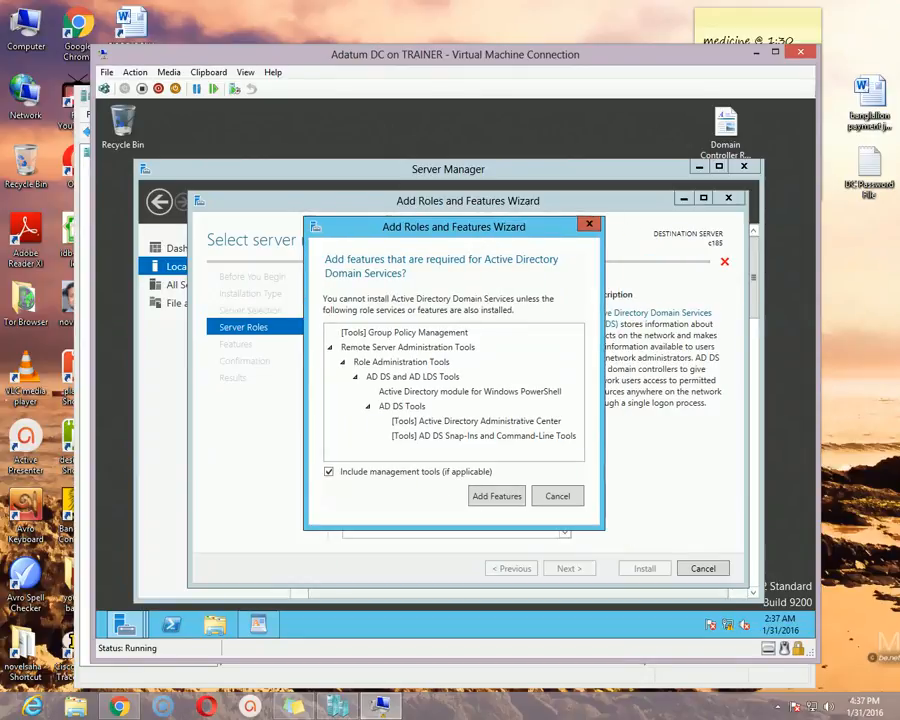
pyautogui.click(497, 496)
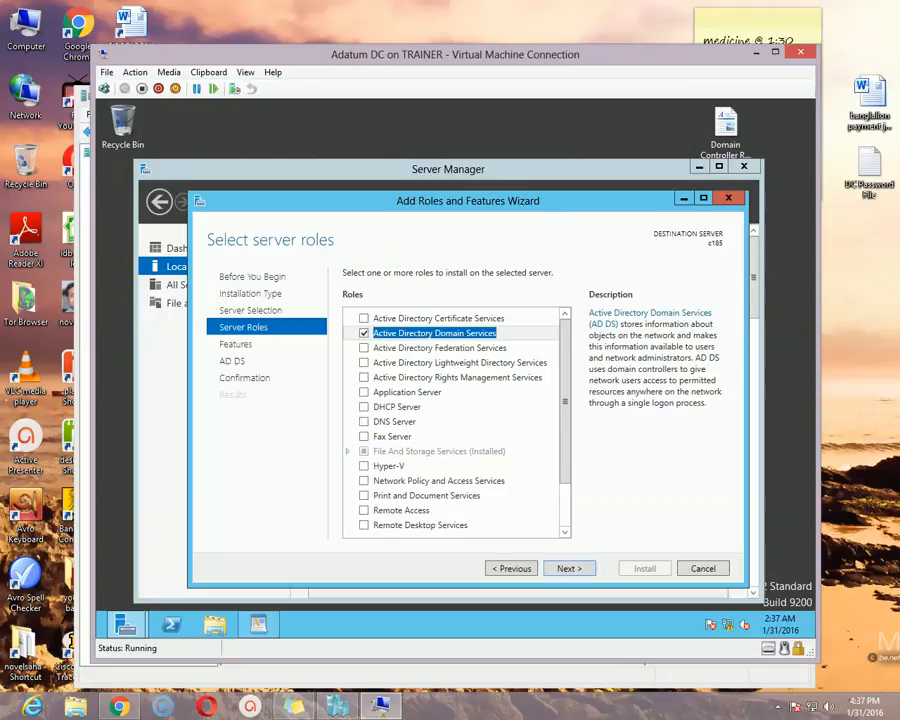
# Accept the preselected features and install the Active Directory Domain Services role without an automatic restart
pyautogui.click(569, 568)
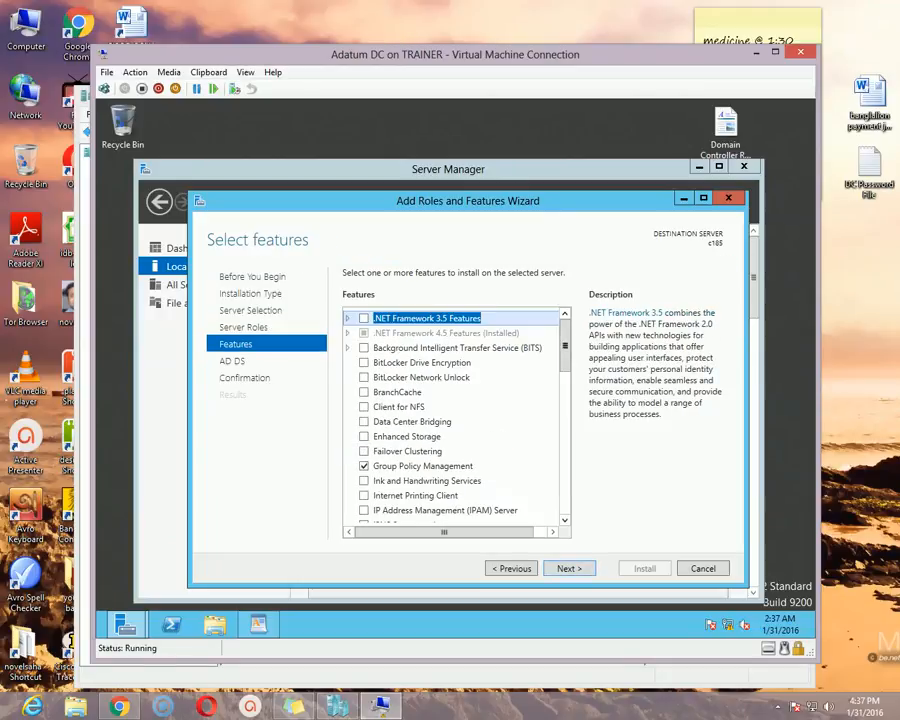
pyautogui.click(569, 568)
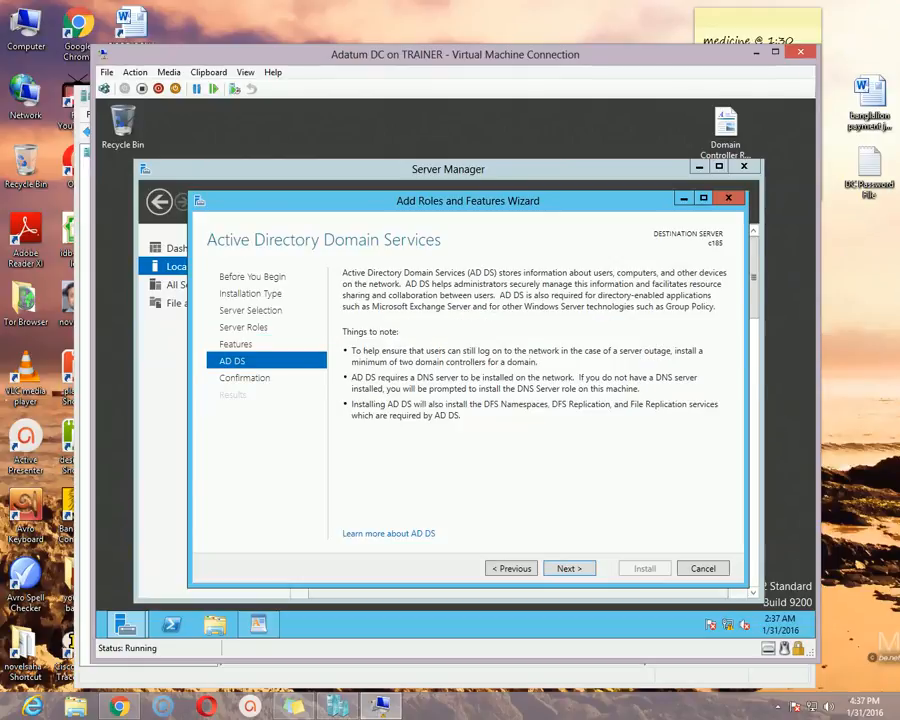
pyautogui.click(569, 568)
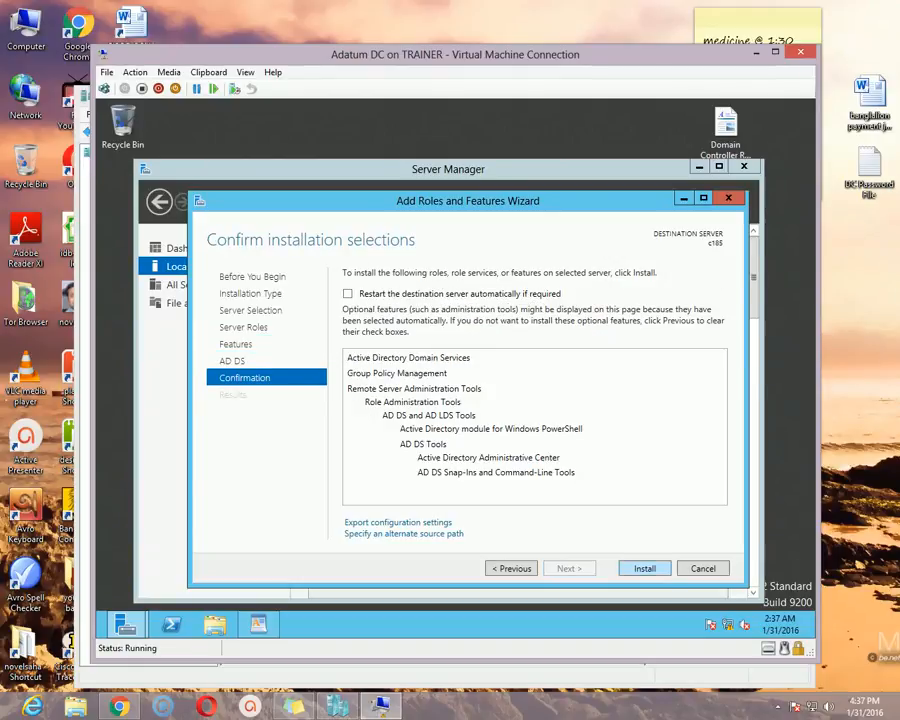
pyautogui.click(644, 568)
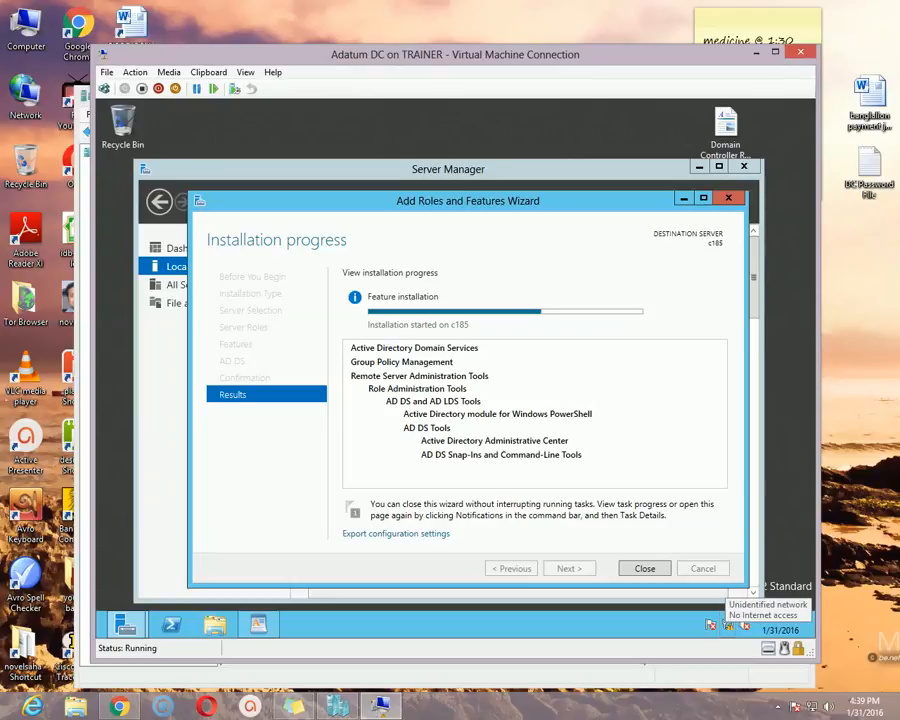
# Open the properties of the Ethernet adapter from the Network and Sharing Center's adapter settings
pyautogui.rightClick(728, 625)
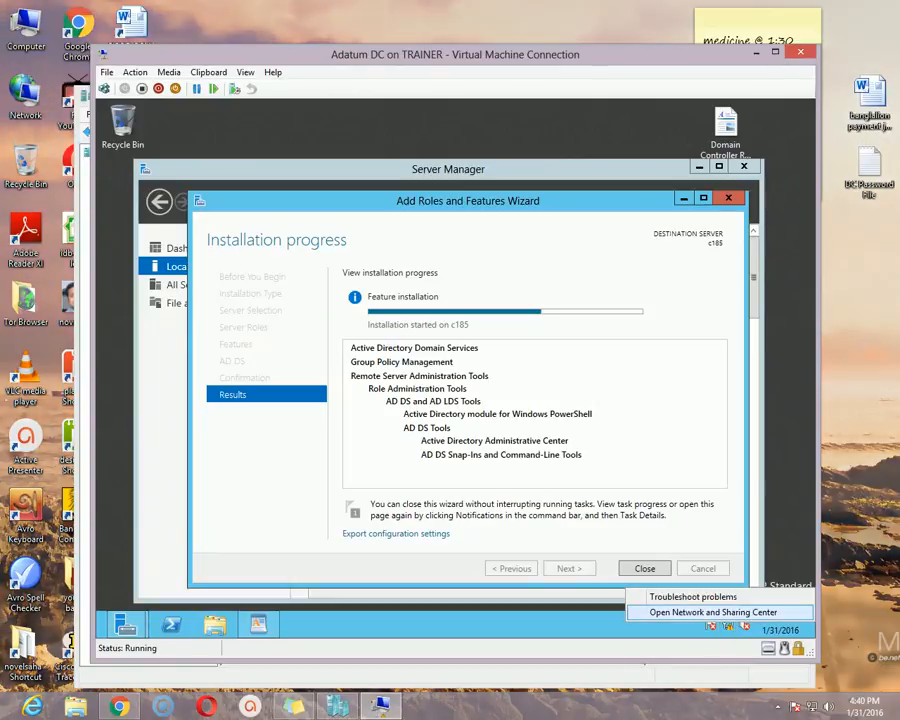
pyautogui.click(713, 612)
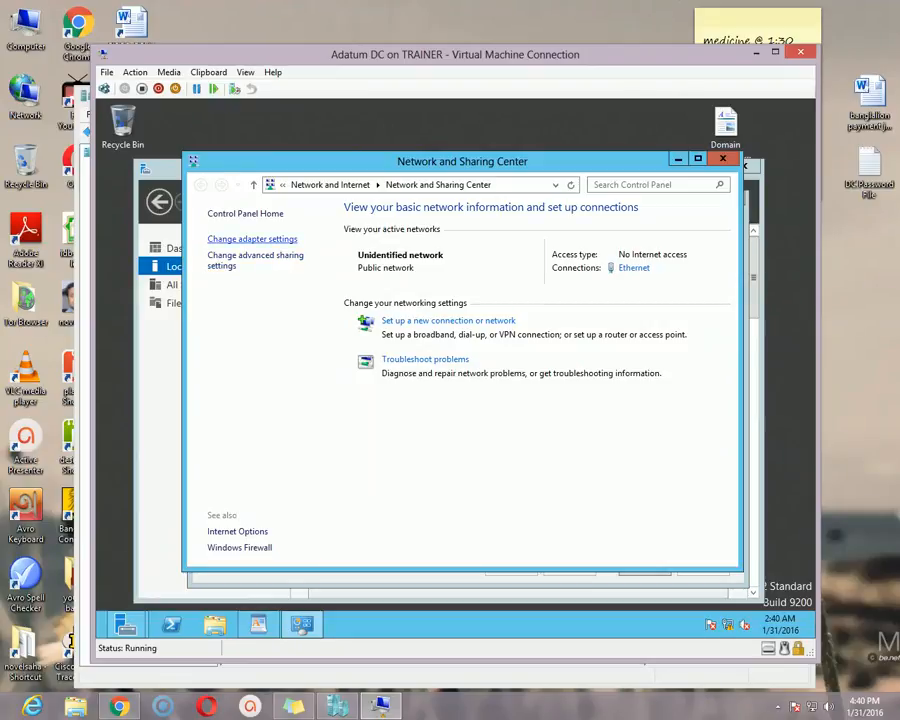
pyautogui.click(252, 238)
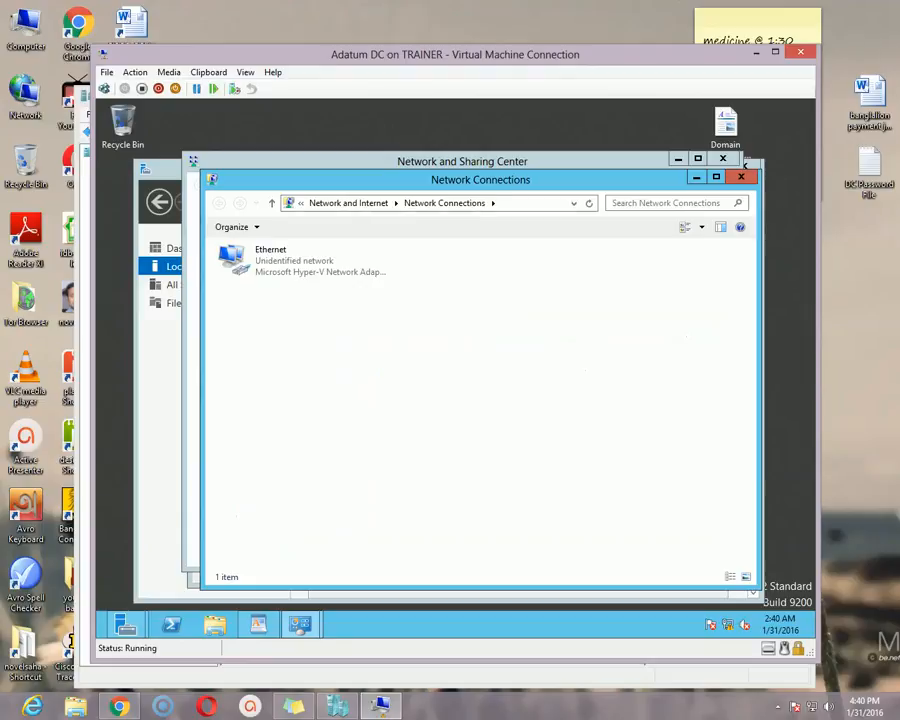
pyautogui.click(290, 260)
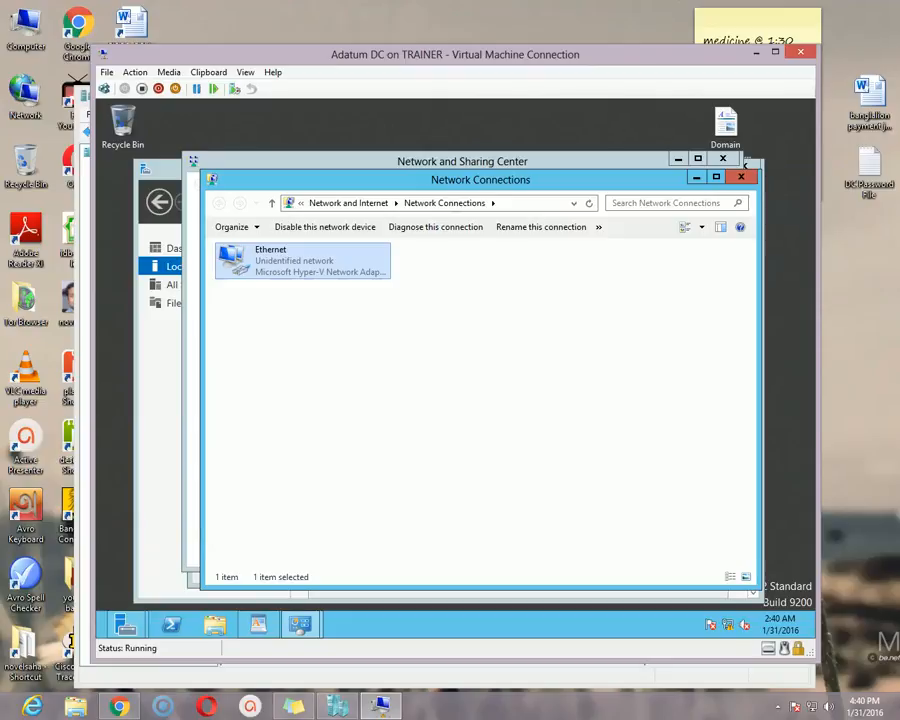
pyautogui.rightClick(297, 261)
pyautogui.click(341, 386)
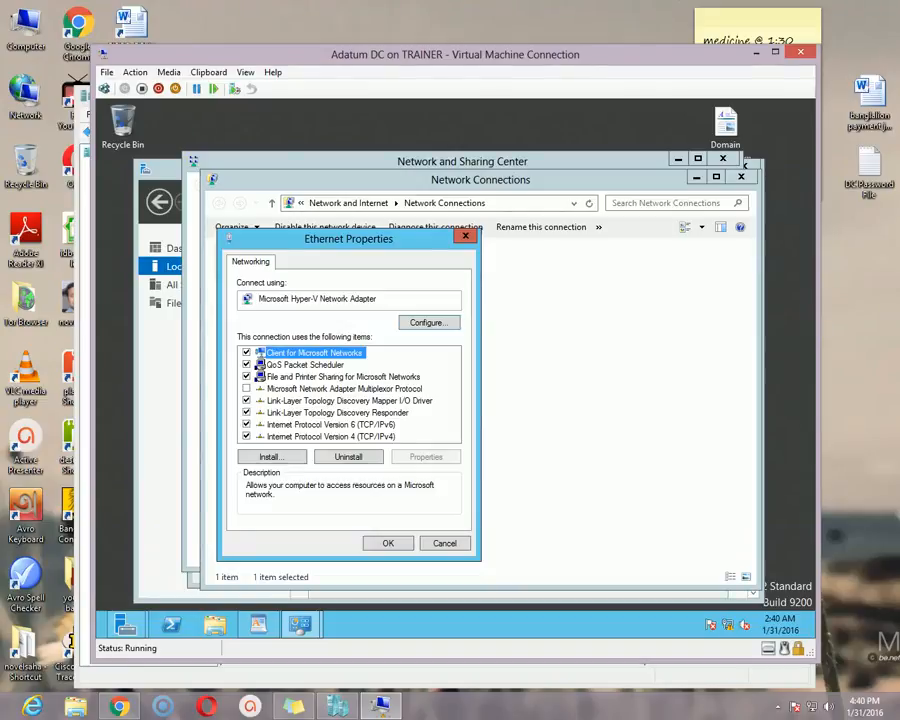
# Check the static IP address and subnet mask in the Internet Protocol Version 4 properties, and close all network windows
pyautogui.moveTo(348, 239); pyautogui.dragTo(461, 238)
pyautogui.click(444, 423)
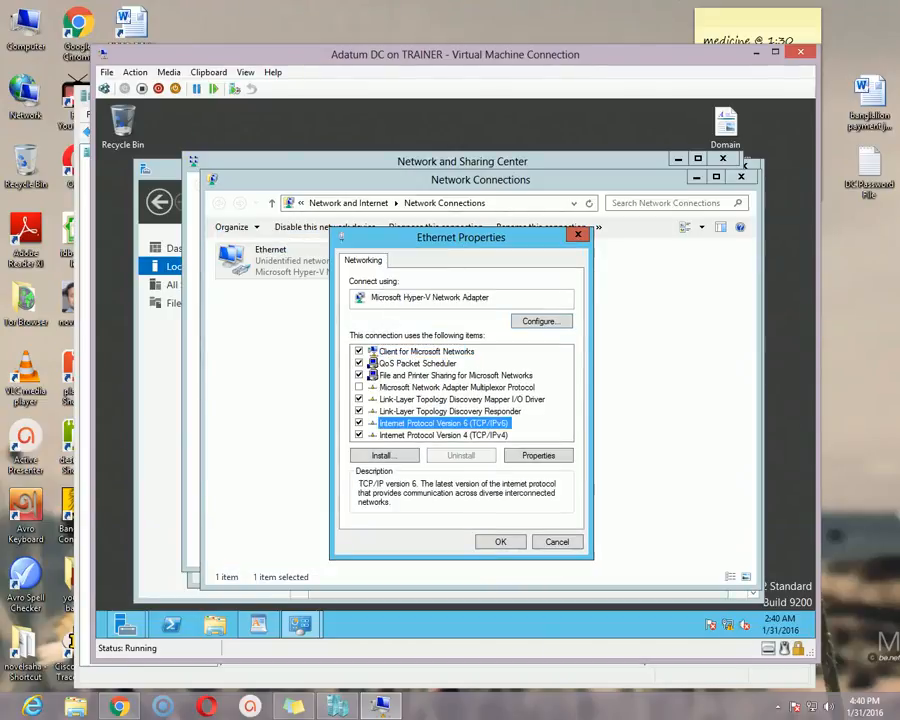
pyautogui.click(444, 435)
pyautogui.click(444, 423)
pyautogui.click(444, 435)
pyautogui.click(444, 423)
pyautogui.click(444, 435)
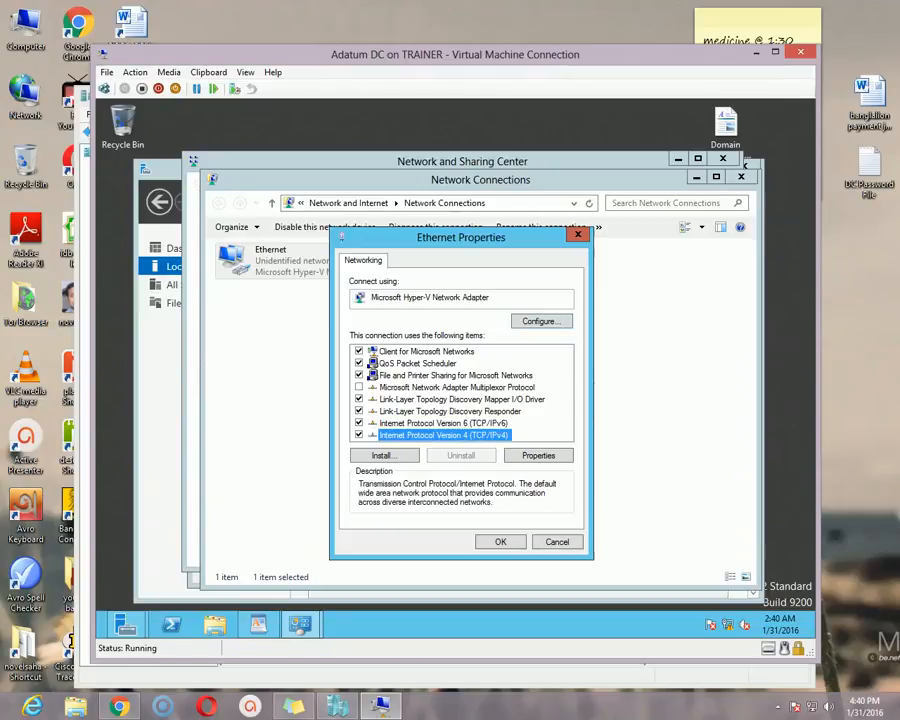
pyautogui.click(538, 455)
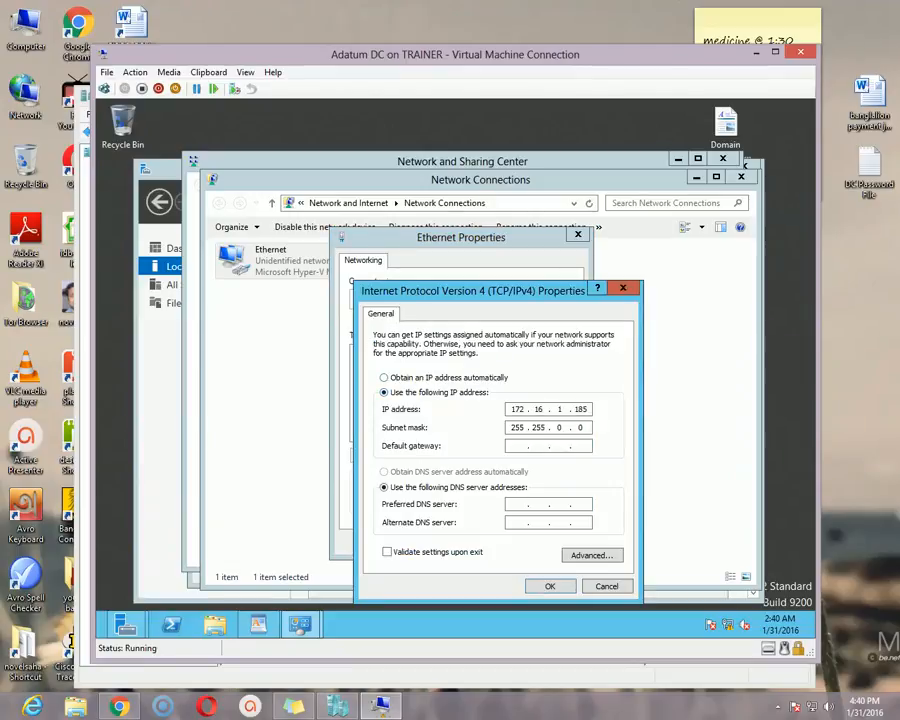
pyautogui.moveTo(473, 290); pyautogui.dragTo(483, 252)
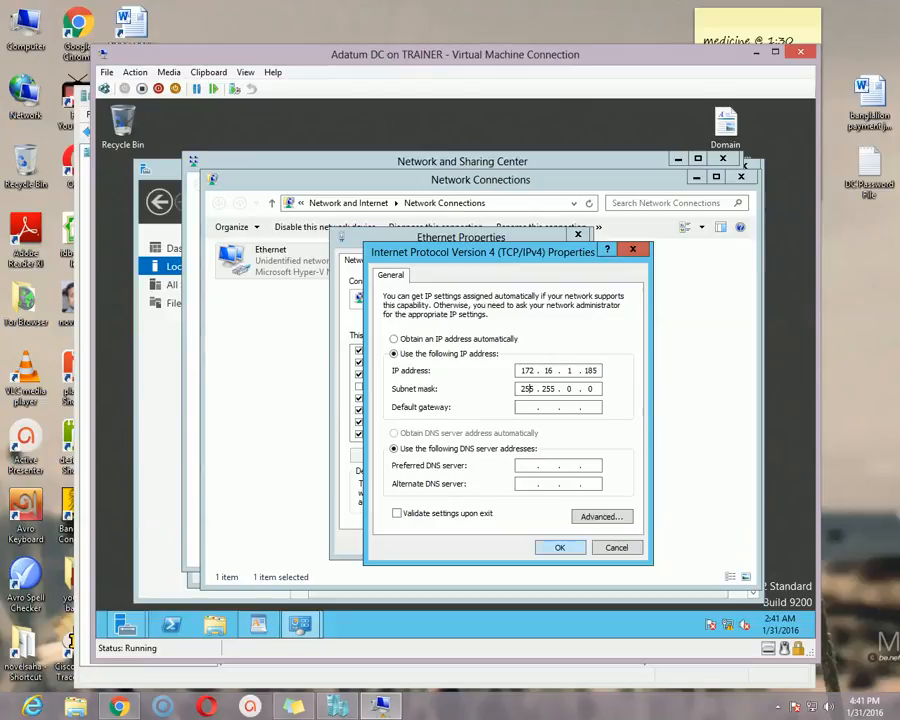
pyautogui.press('Return')
pyautogui.press('Return')
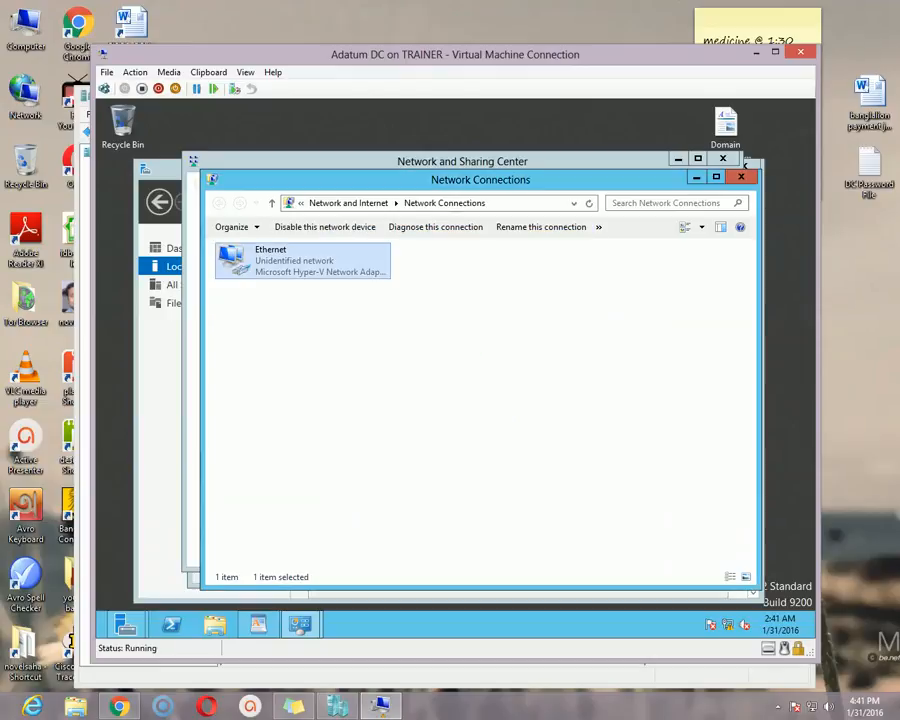
pyautogui.hotkey('alt', 'F4')
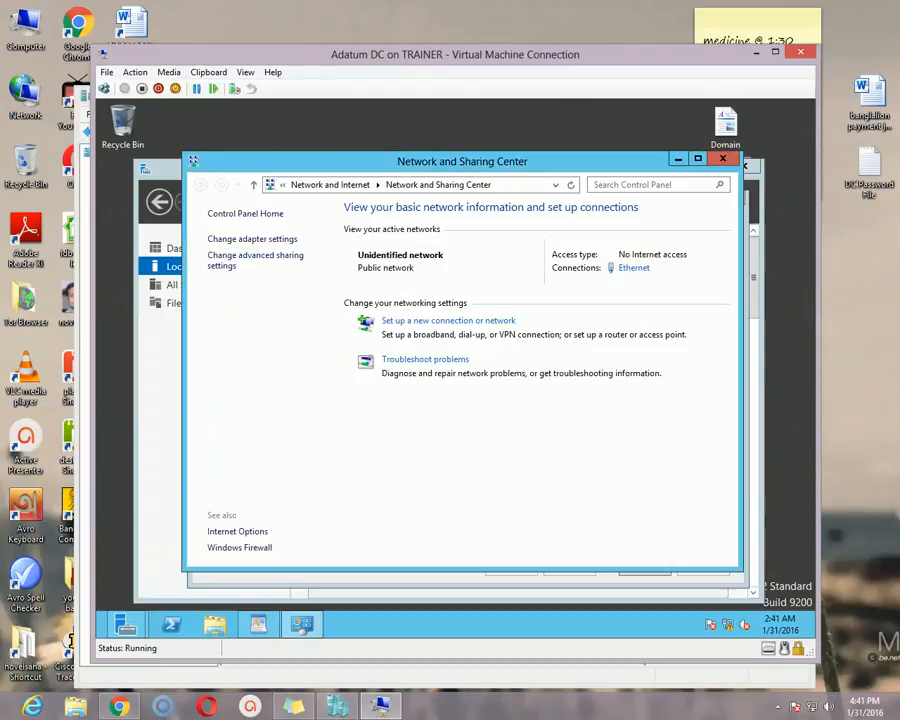
pyautogui.hotkey('alt', 'F4')
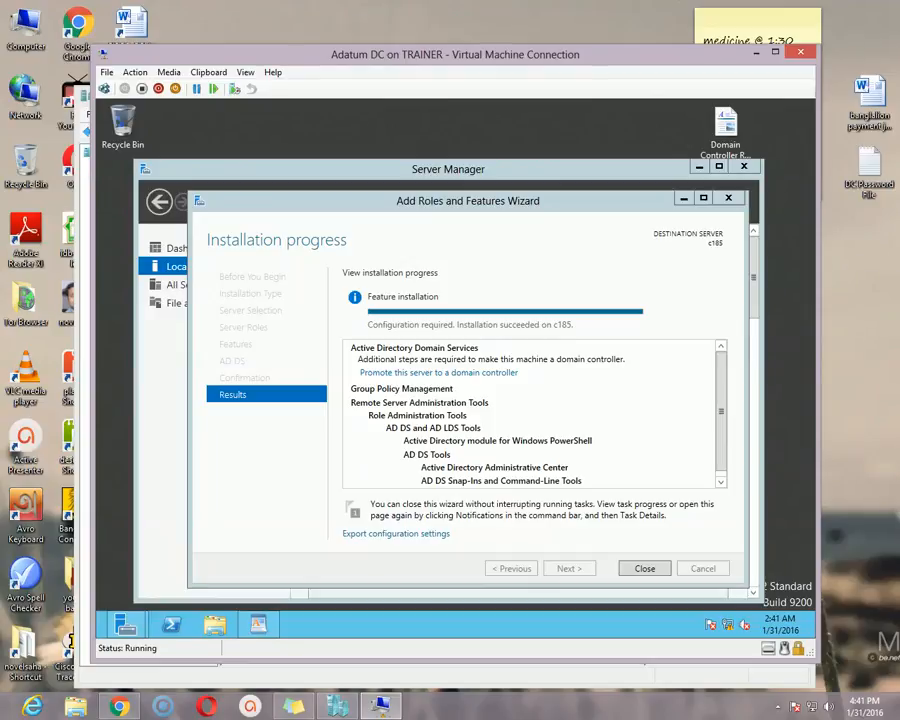
# Start promoting this server to a domain controller from the role installation results
pyautogui.moveTo(468, 201); pyautogui.dragTo(459, 199)
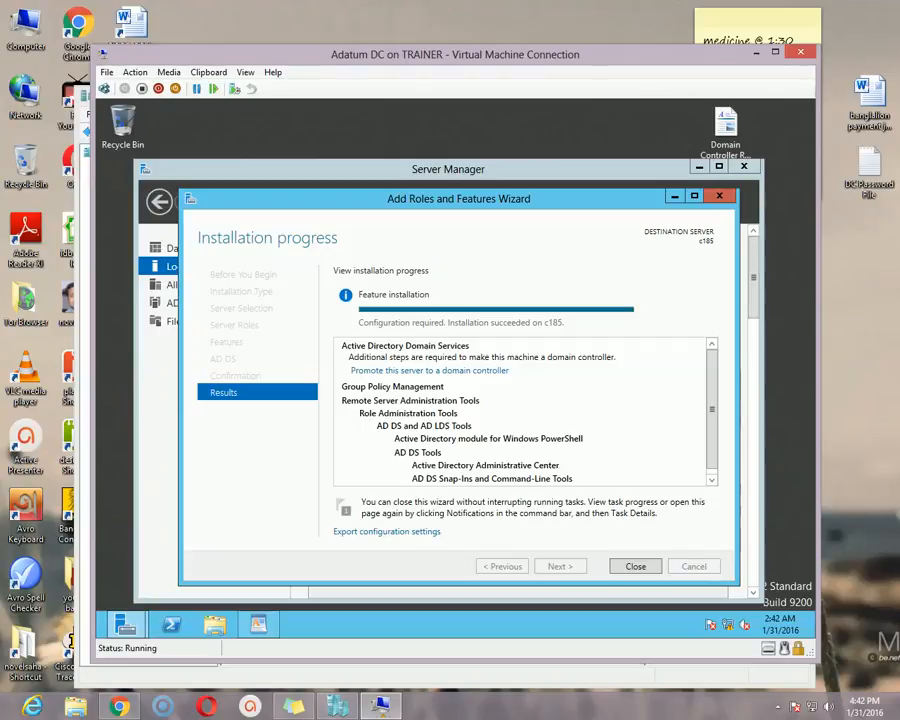
pyautogui.click(430, 371)
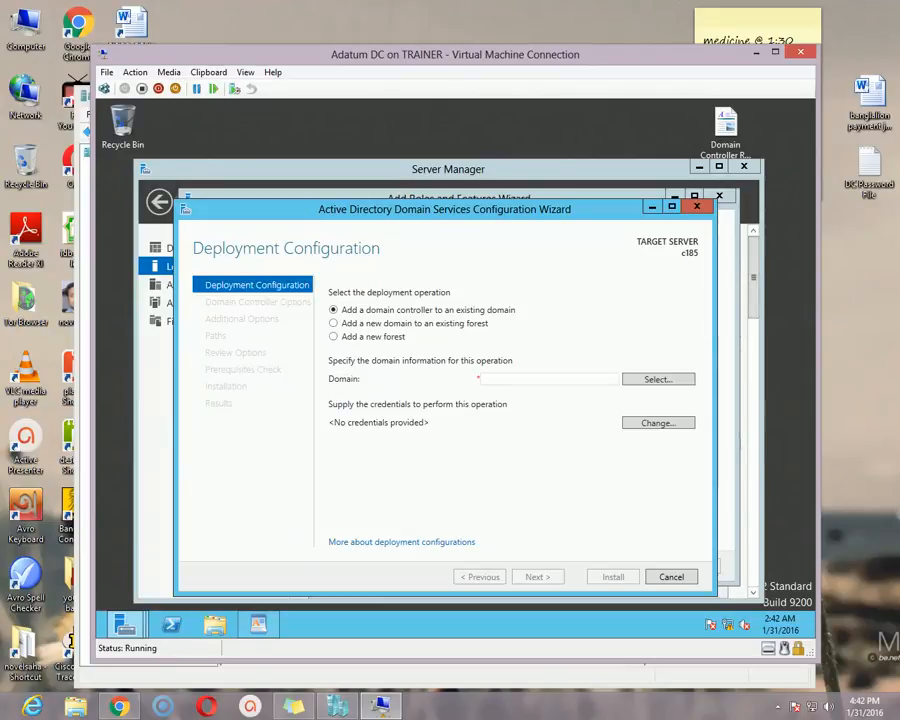
pyautogui.moveTo(490, 209); pyautogui.dragTo(506, 190)
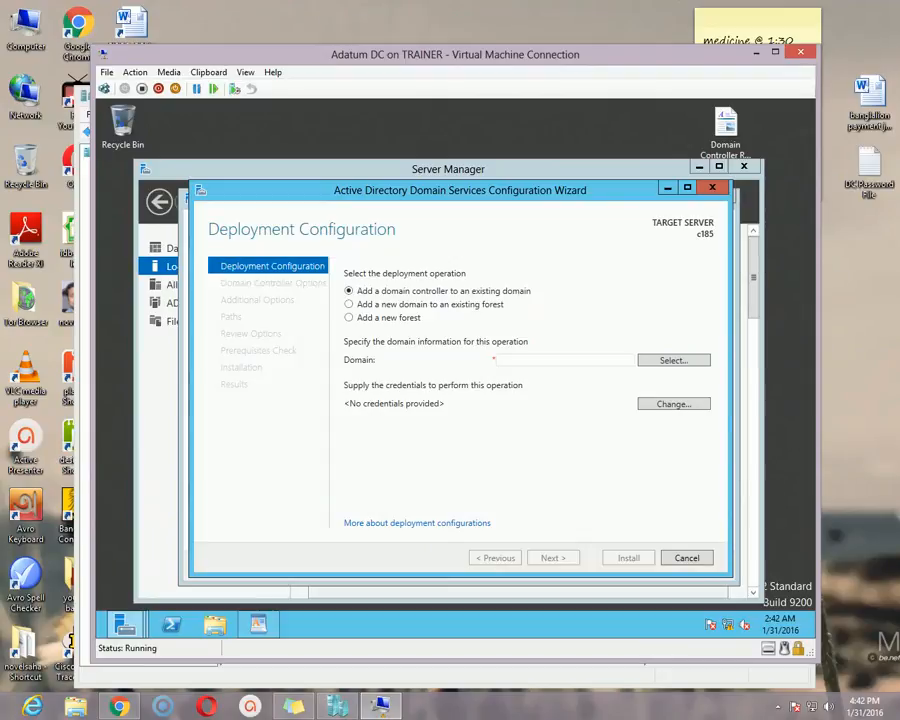
# Choose to add a new forest with the root domain name adatum.com and continue to the domain controller options
pyautogui.click(349, 318)
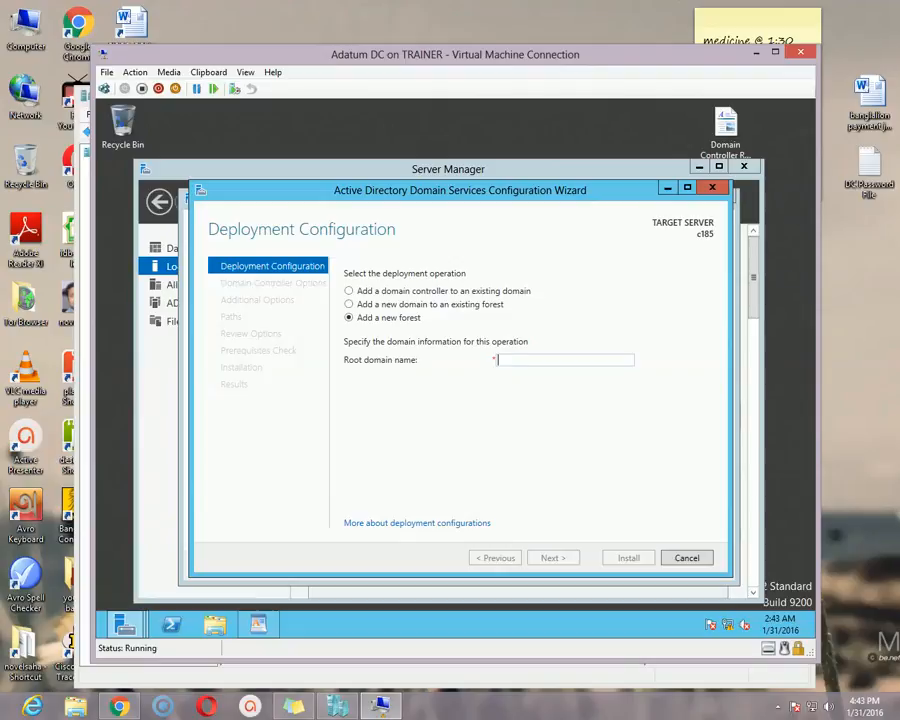
pyautogui.write('adatum.com')
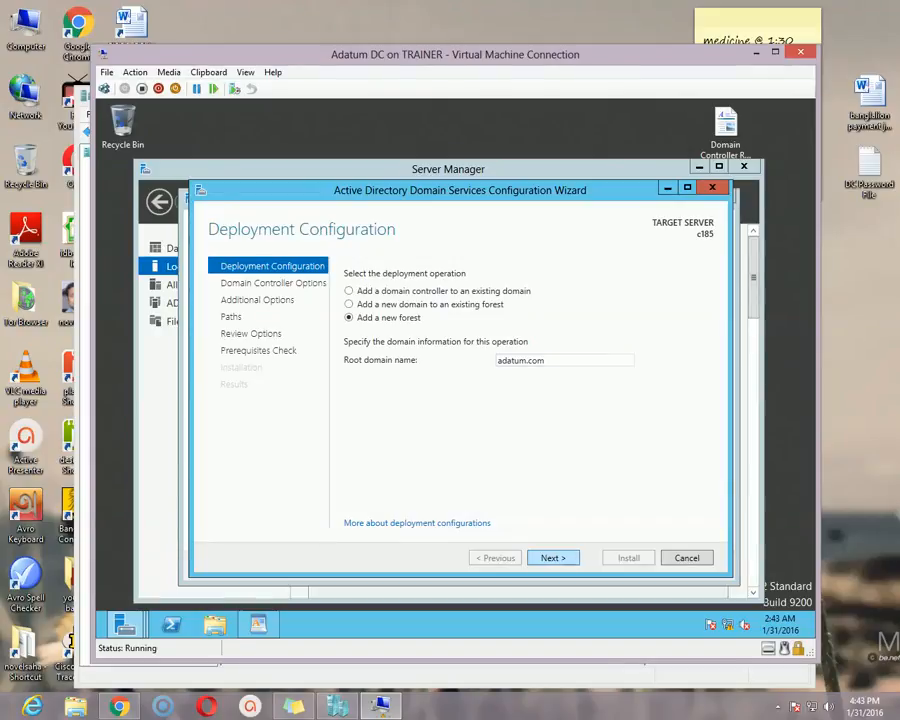
pyautogui.press('Return')
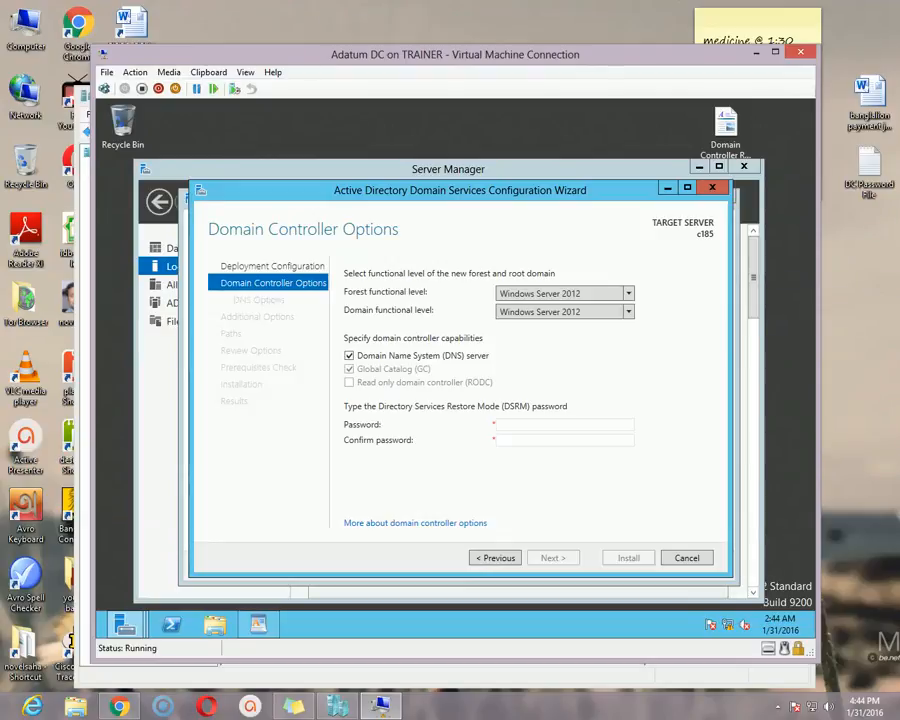
# Enter and confirm the Directory Services Restore Mode password, keeping the Windows Server 2012 functional levels, and continue to the DNS options
pyautogui.moveTo(624, 190); pyautogui.dragTo(637, 183)
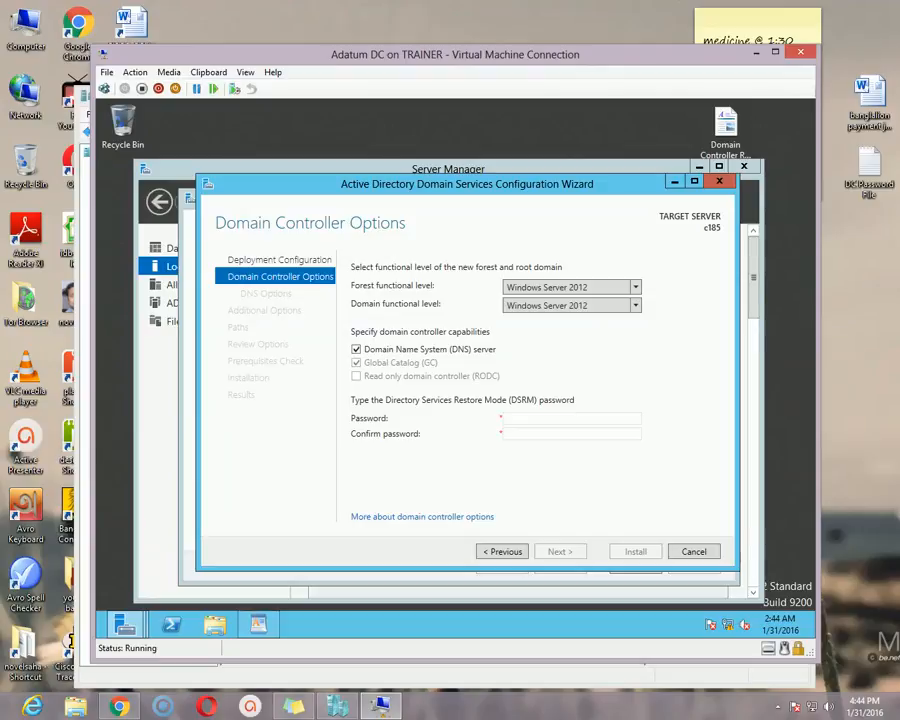
pyautogui.click(556, 419)
pyautogui.write('Pa$$w0rd')
pyautogui.press('Tab')
pyautogui.write('Pa$$w0')
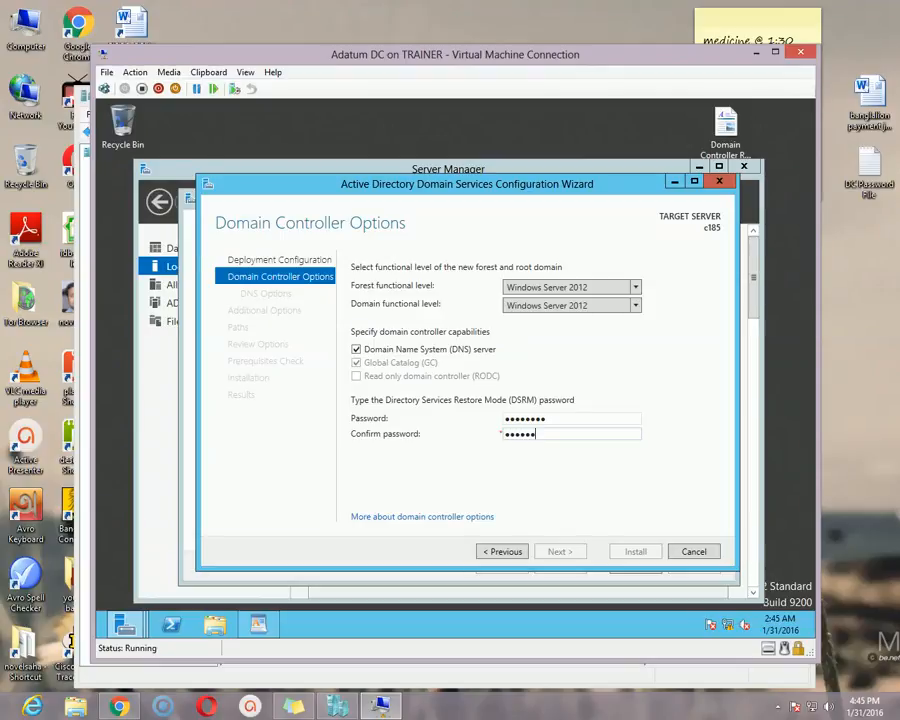
pyautogui.write('rd')
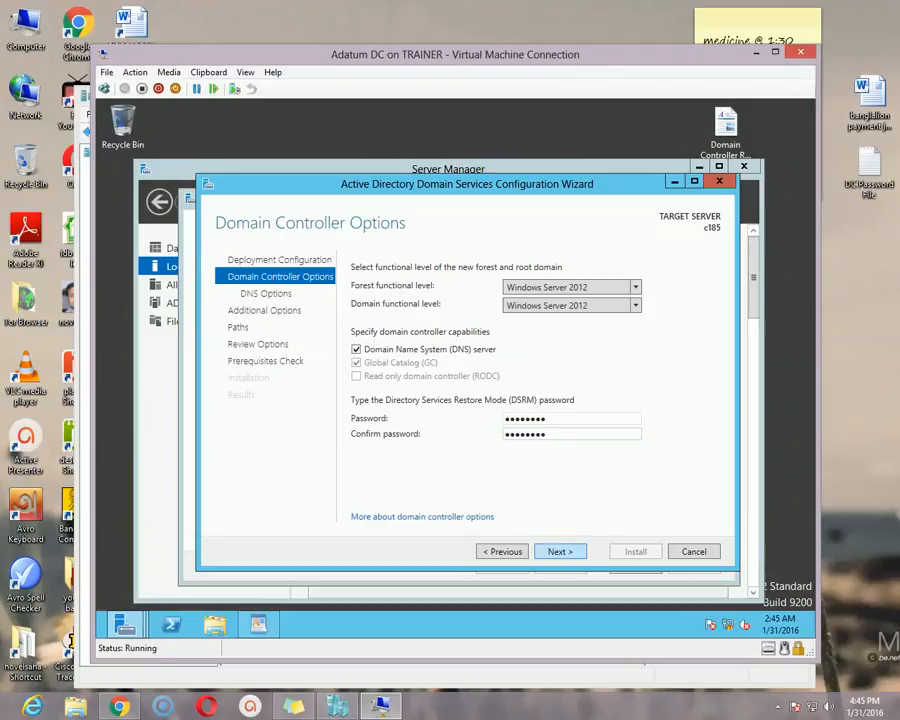
pyautogui.press('Return')
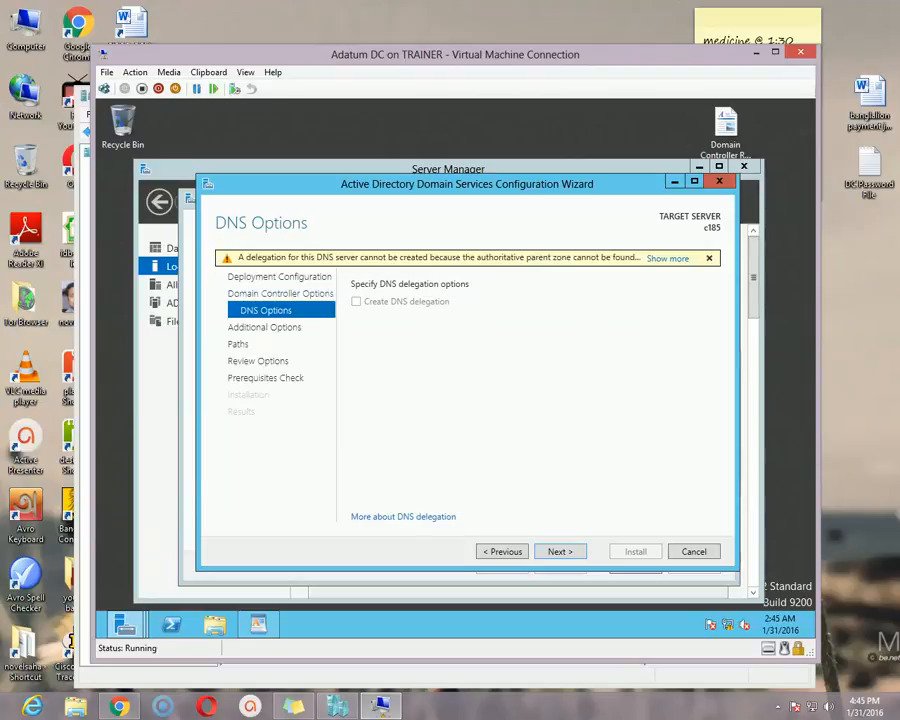
# Accept the DNS options, the NetBIOS domain name ADATUM and the default database, log and SYSVOL folders, continuing to the options review
pyautogui.moveTo(467, 184); pyautogui.dragTo(478, 195)
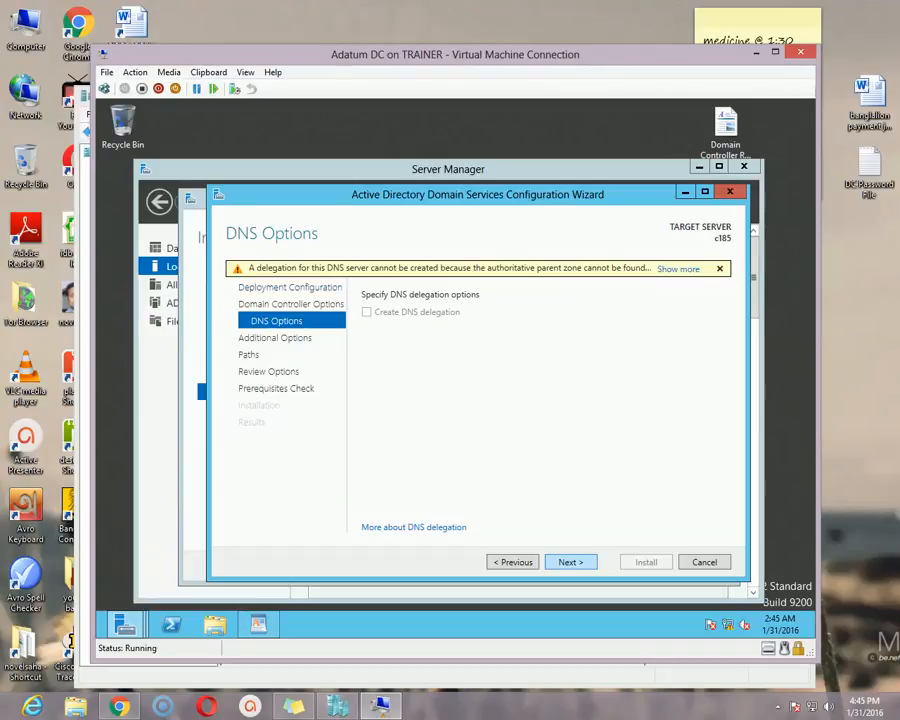
pyautogui.click(571, 562)
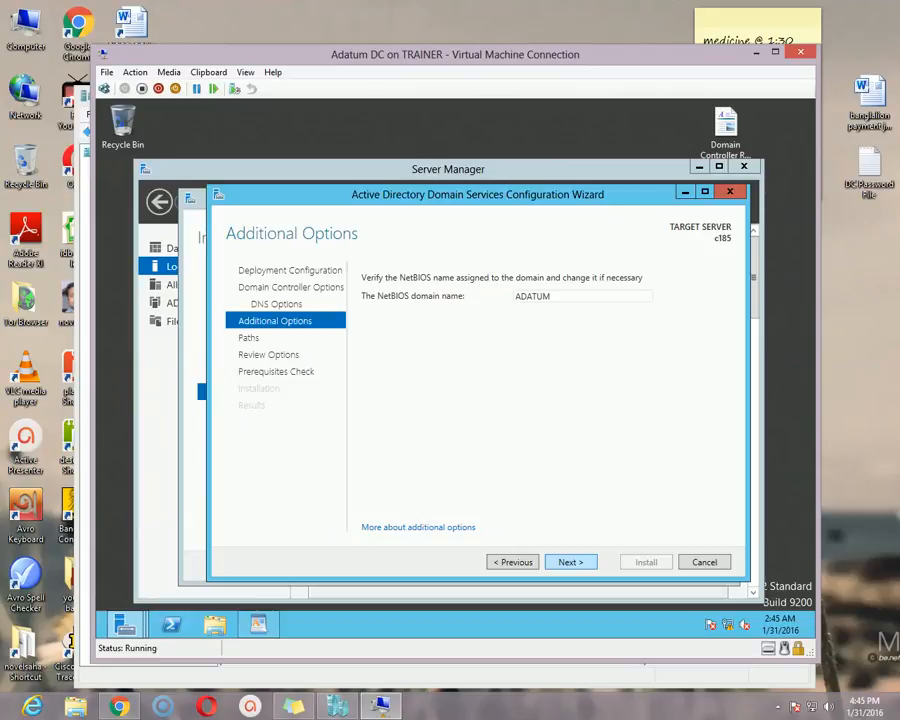
pyautogui.click(570, 562)
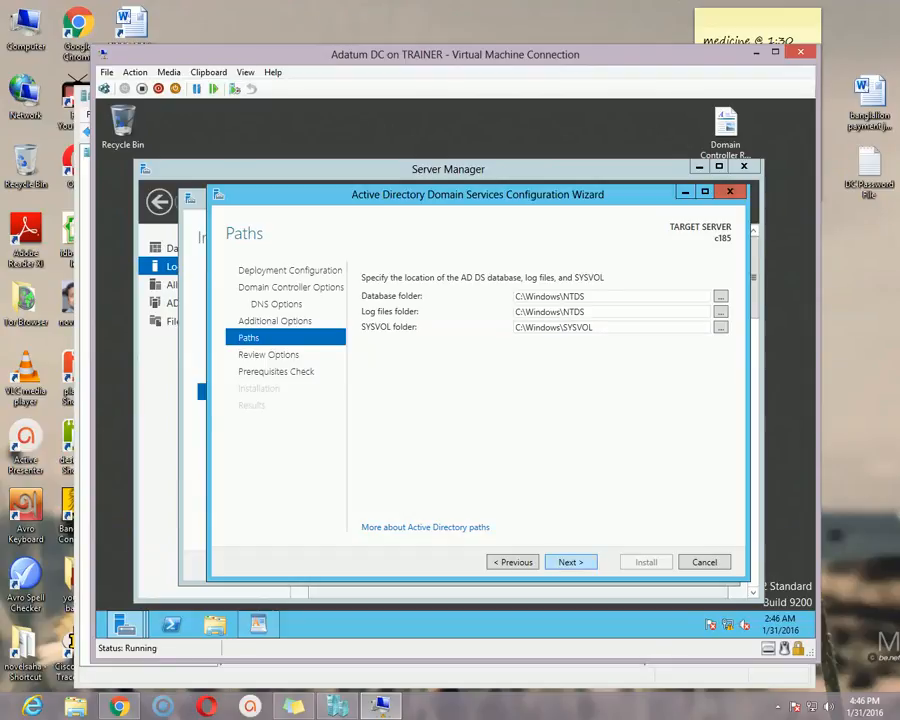
pyautogui.press('Return')
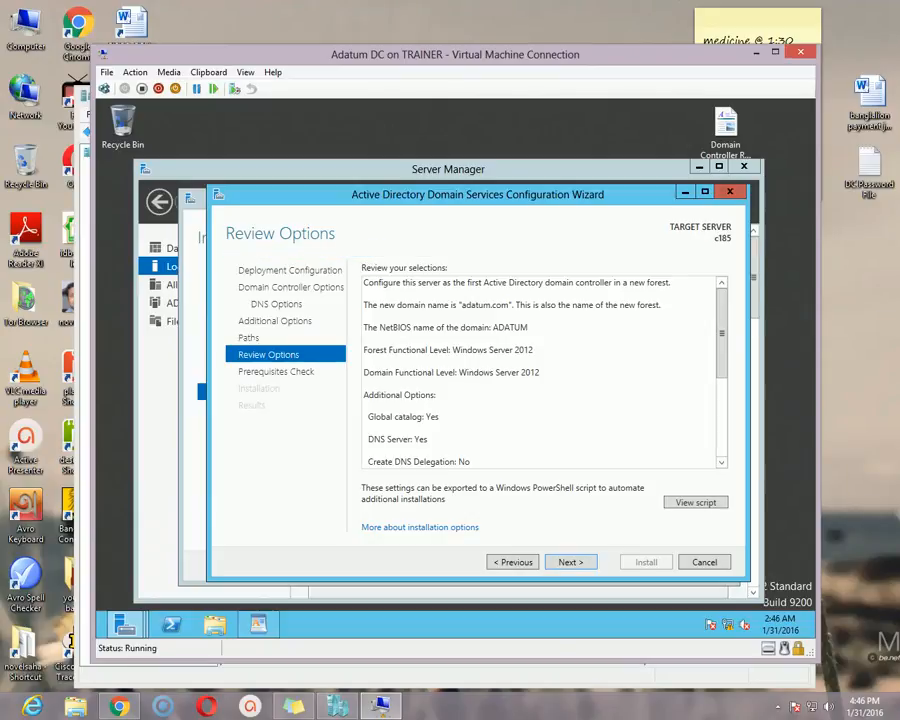
# Continue from the options review through the prerequisites check and start the domain controller installation
pyautogui.moveTo(721, 333)
pyautogui.mouseDown()
pyautogui.moveTo(721, 412)
pyautogui.moveTo(721, 333)
pyautogui.mouseUp()
pyautogui.click(571, 562)
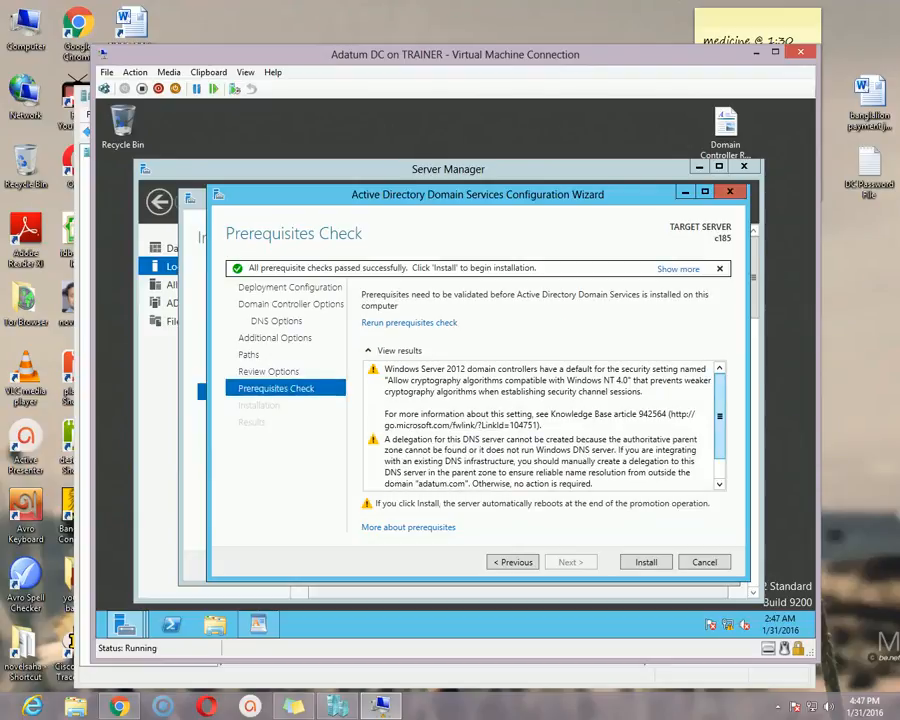
pyautogui.moveTo(719, 416)
pyautogui.mouseDown()
pyautogui.moveTo(719, 436)
pyautogui.moveTo(719, 414)
pyautogui.mouseUp()
pyautogui.scroll(-1, 540, 425)
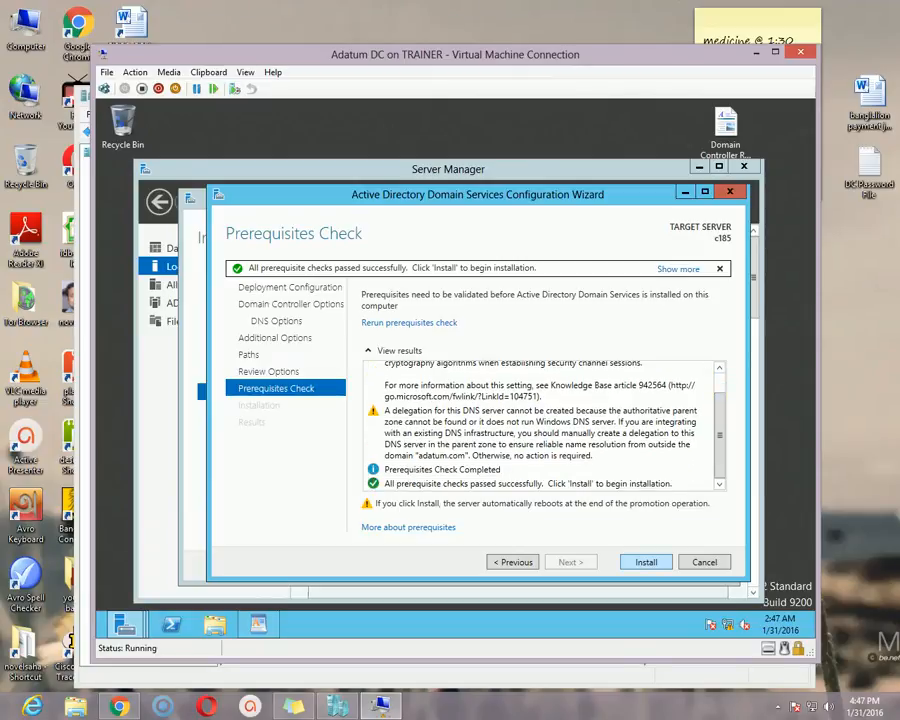
pyautogui.click(646, 562)
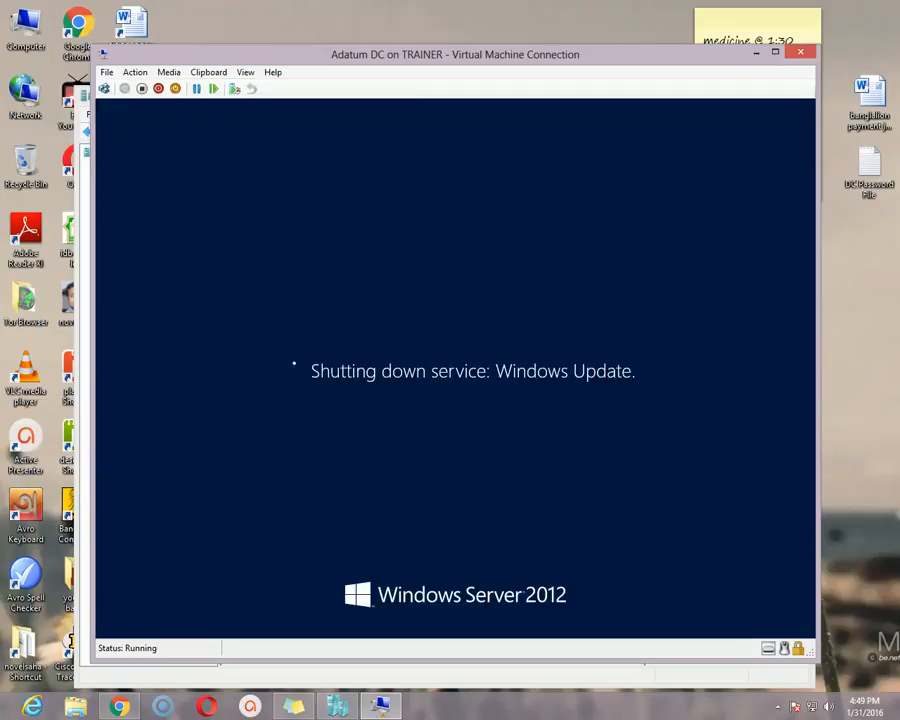
pyautogui.click(777, 706)
pyautogui.click(799, 611)
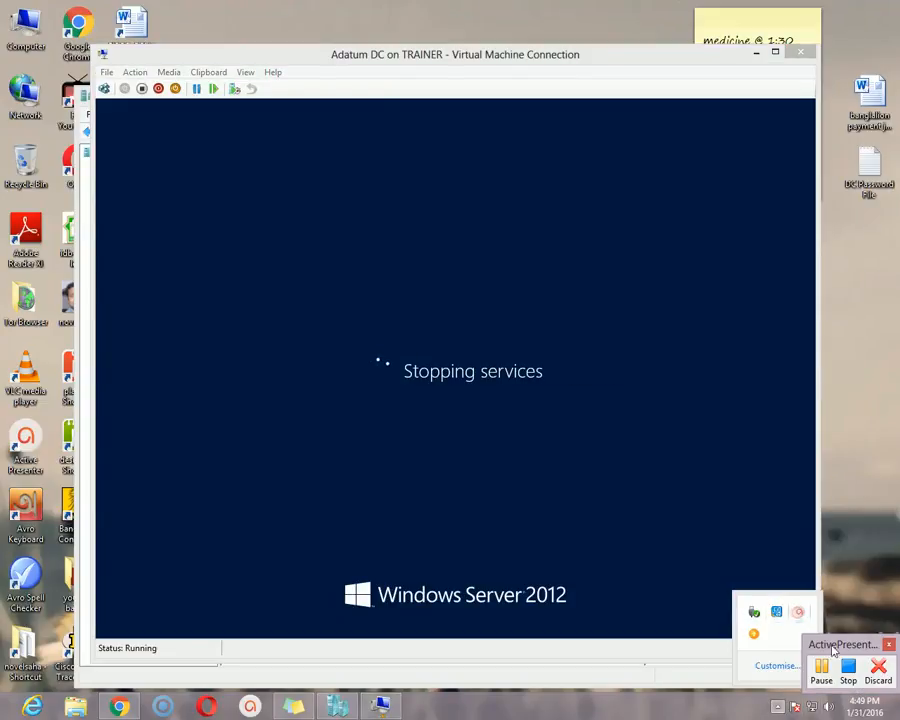
pyautogui.click(820, 668)
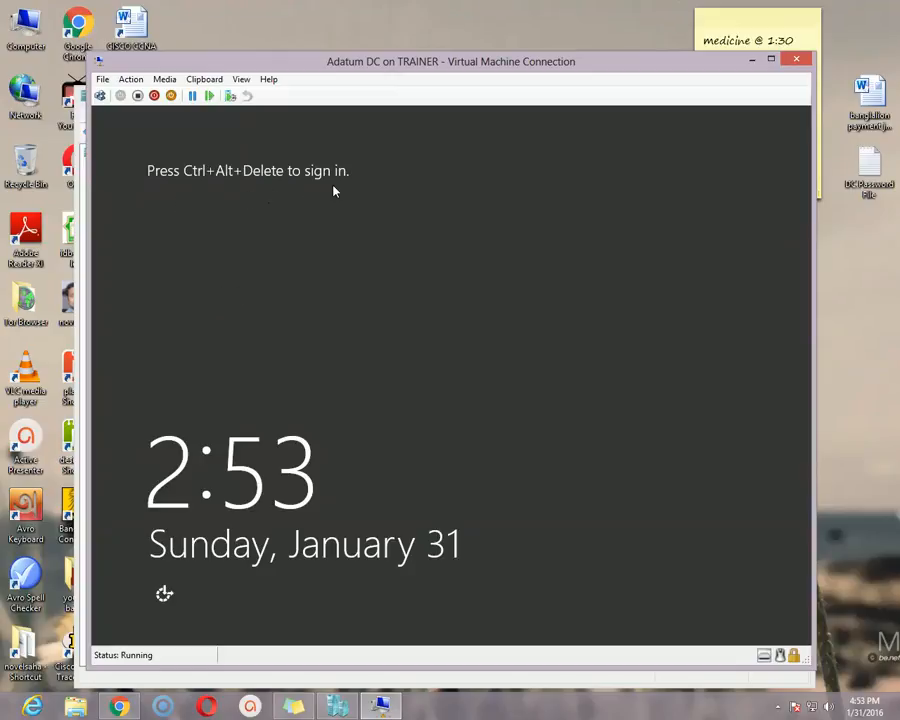
# Sign in to the restarted virtual machine as ADATUM\Administrator with the account password
pyautogui.click(100, 95)
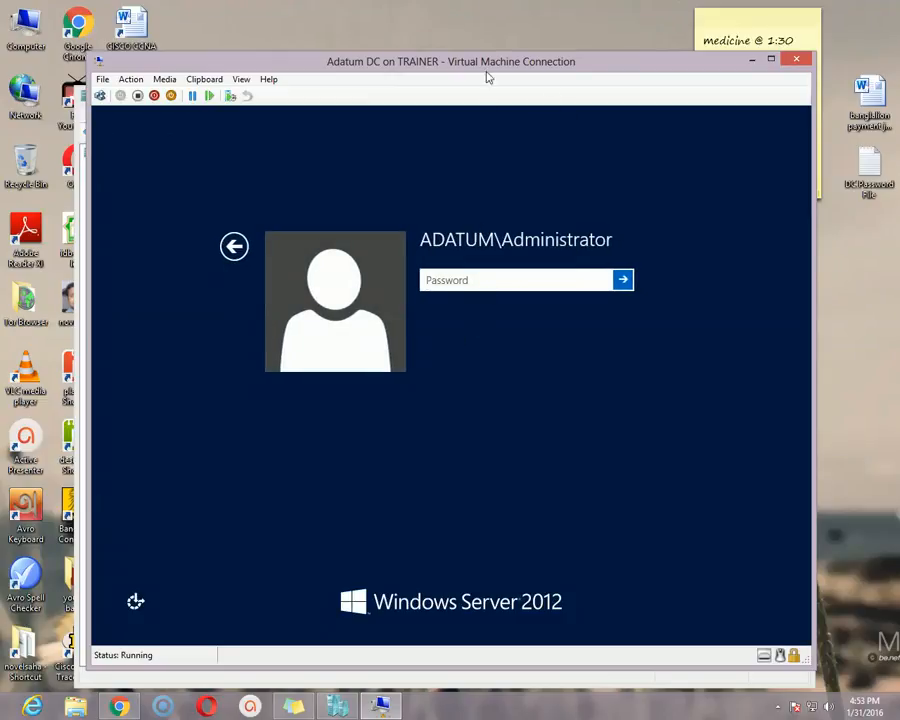
pyautogui.moveTo(487, 57); pyautogui.dragTo(485, 58)
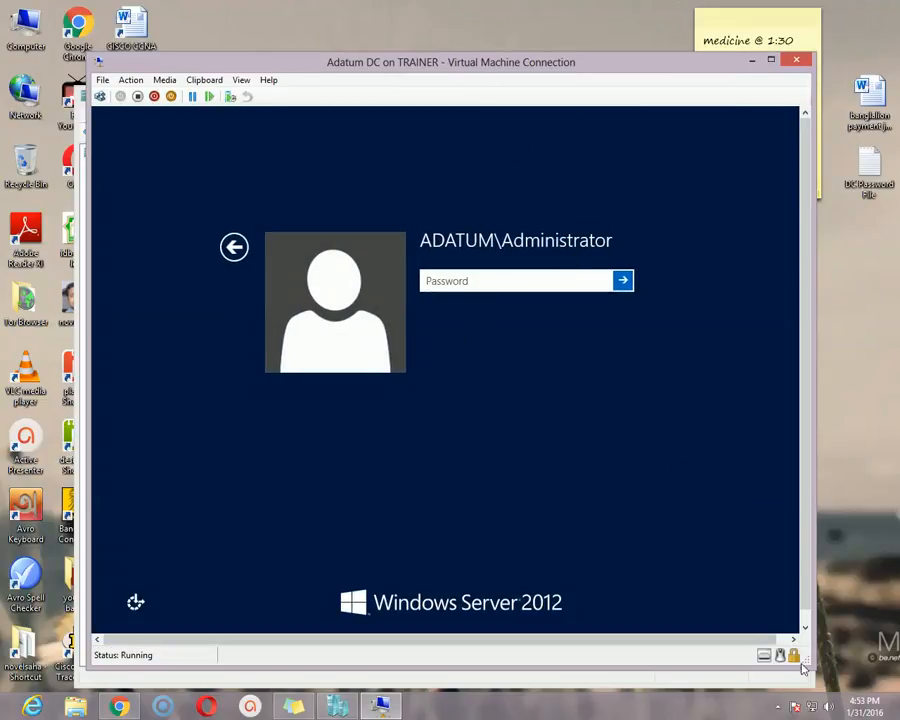
pyautogui.moveTo(807, 664); pyautogui.dragTo(820, 663)
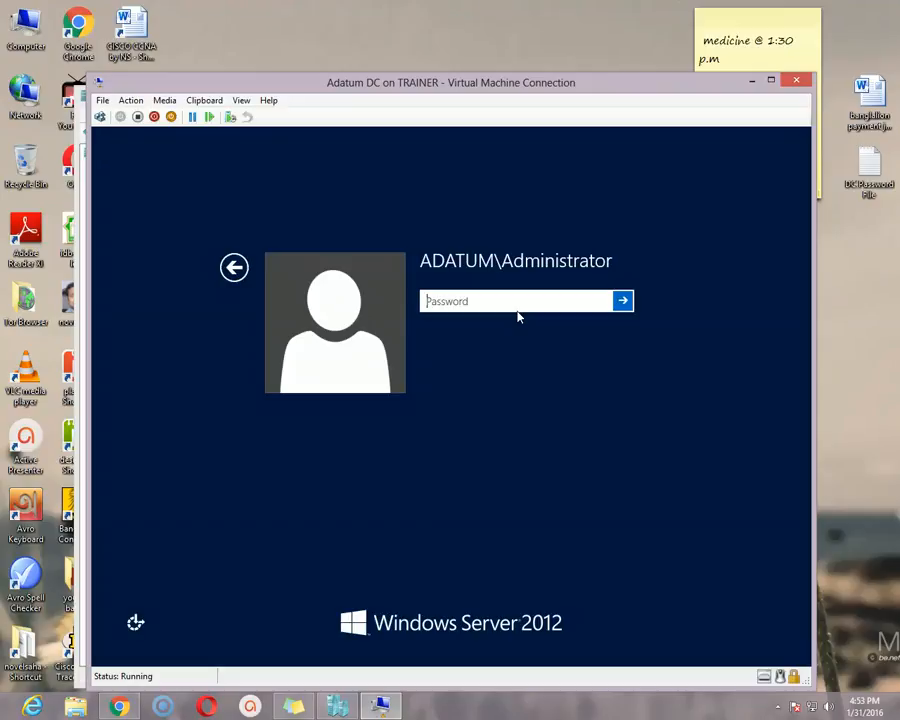
pyautogui.write('Pa$$w0rd')
pyautogui.press('Return')
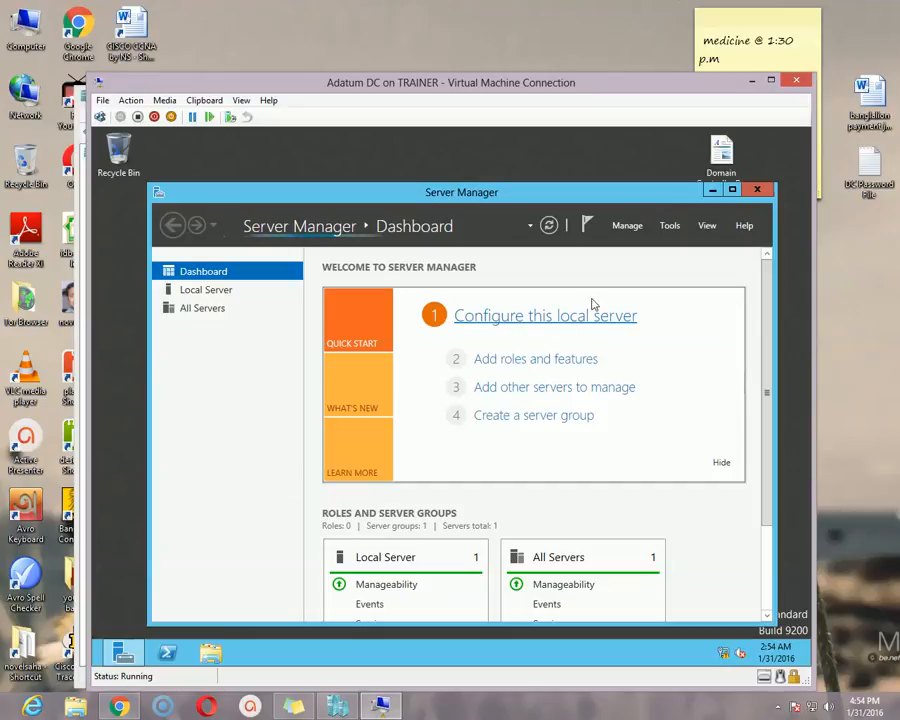
# Open Active Directory Users and Computers from Server Manager
pyautogui.click(671, 230)
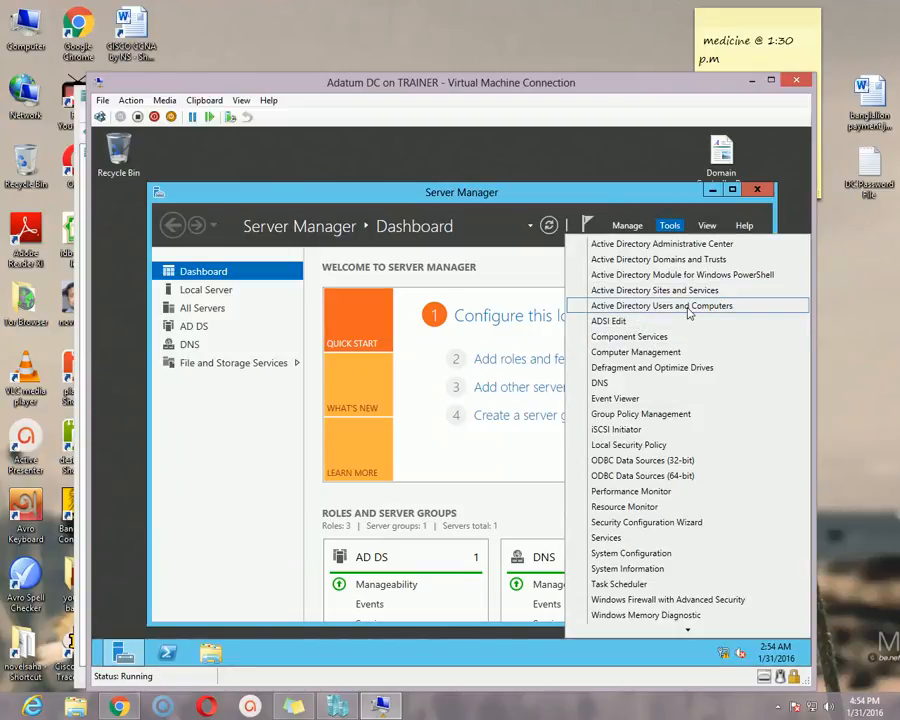
pyautogui.click(683, 311)
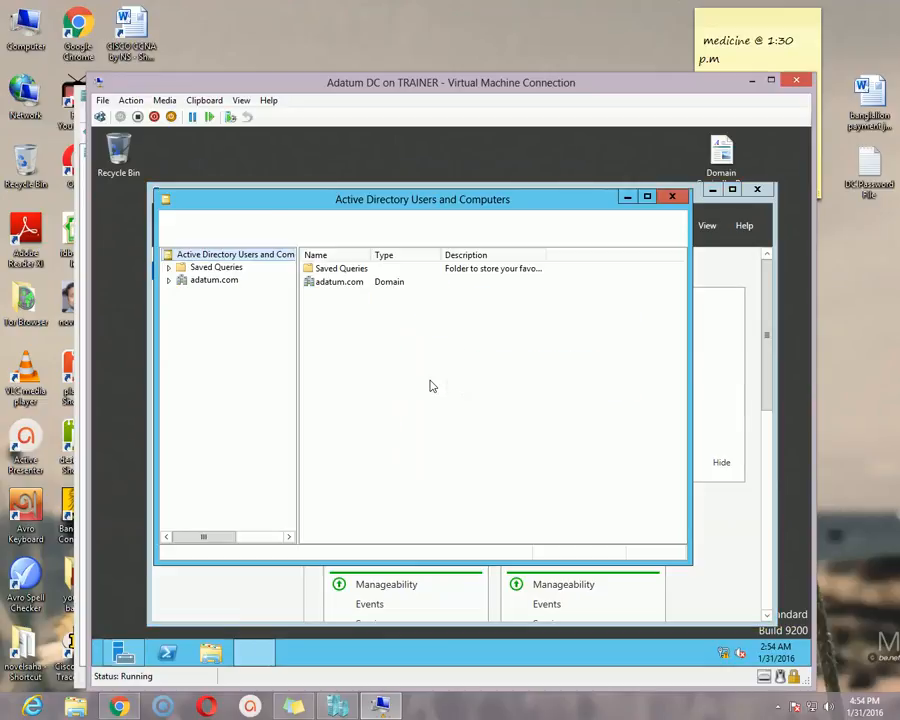
pyautogui.moveTo(392, 203); pyautogui.dragTo(438, 230)
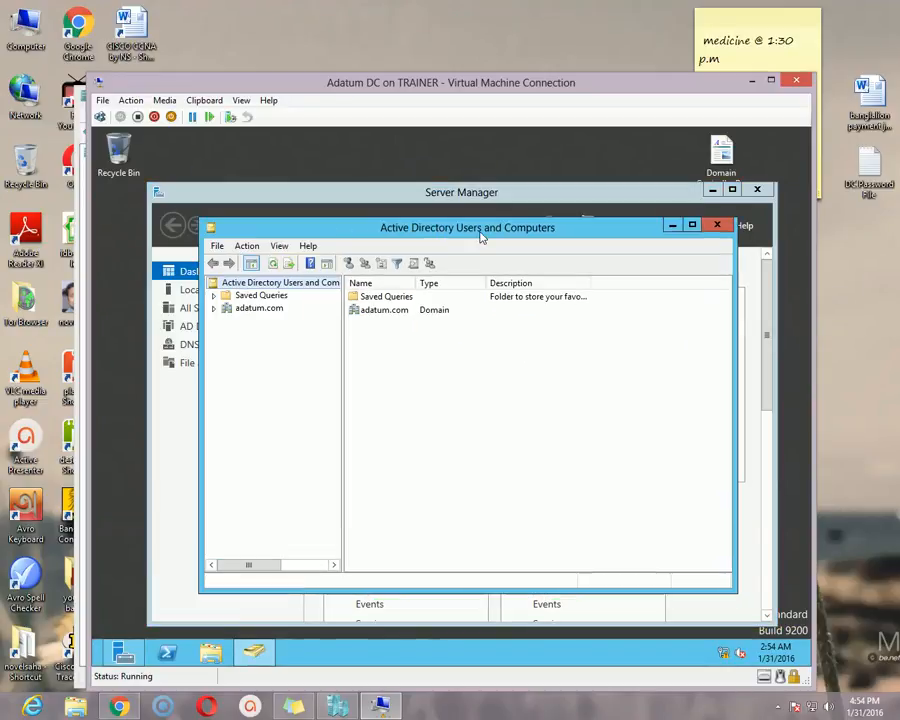
pyautogui.moveTo(556, 236); pyautogui.dragTo(563, 250)
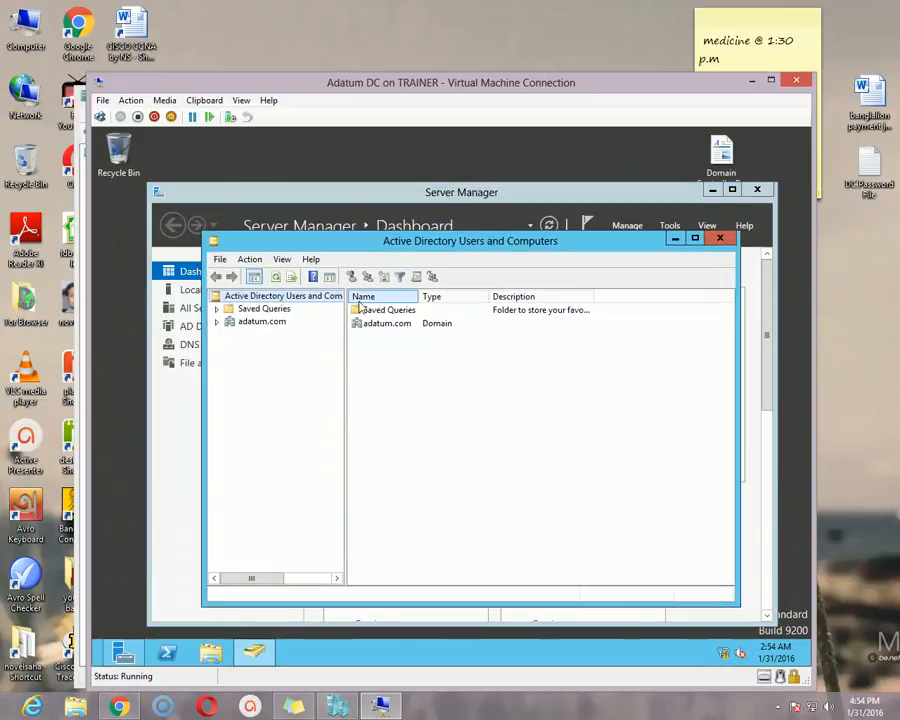
# Expand the adatum.com domain and view its Computers, Domain Controllers and Users containers
pyautogui.click(216, 322)
pyautogui.click(259, 398)
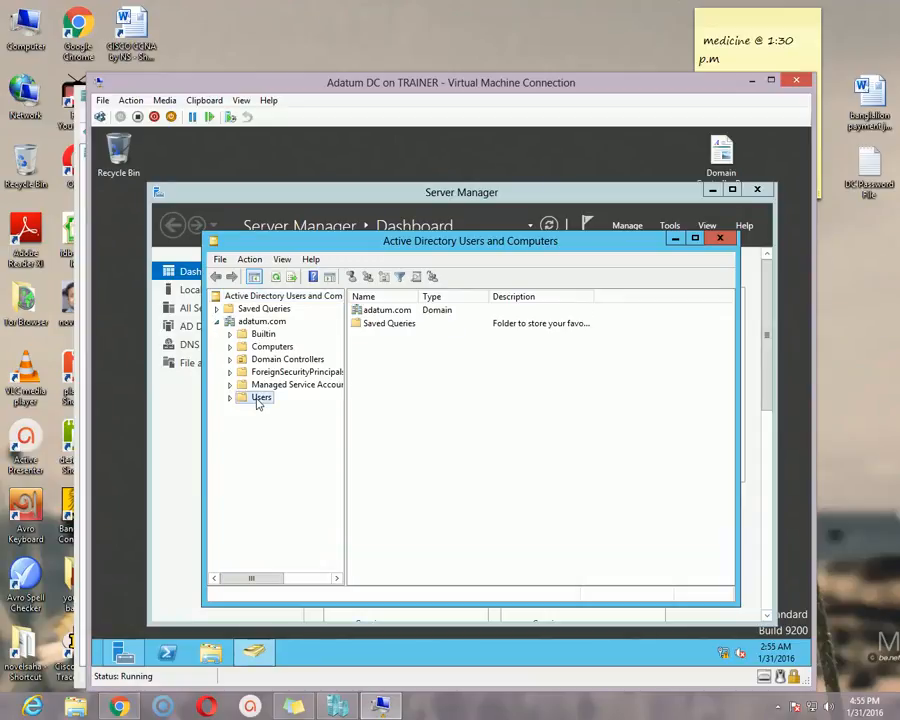
pyautogui.click(268, 346)
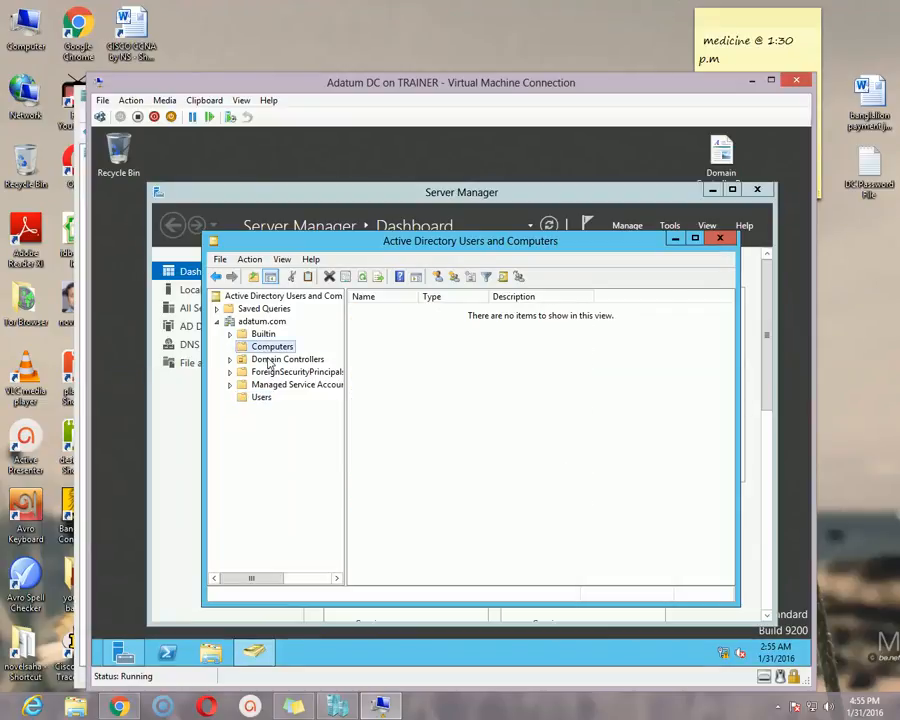
pyautogui.click(280, 359)
pyautogui.click(259, 398)
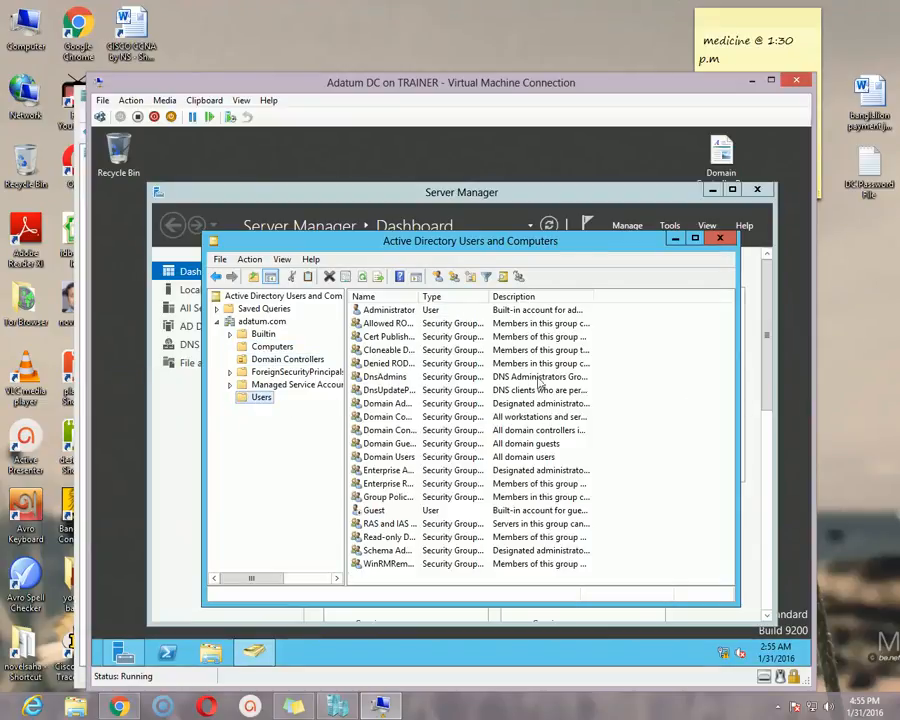
pyautogui.moveTo(631, 249); pyautogui.dragTo(620, 242)
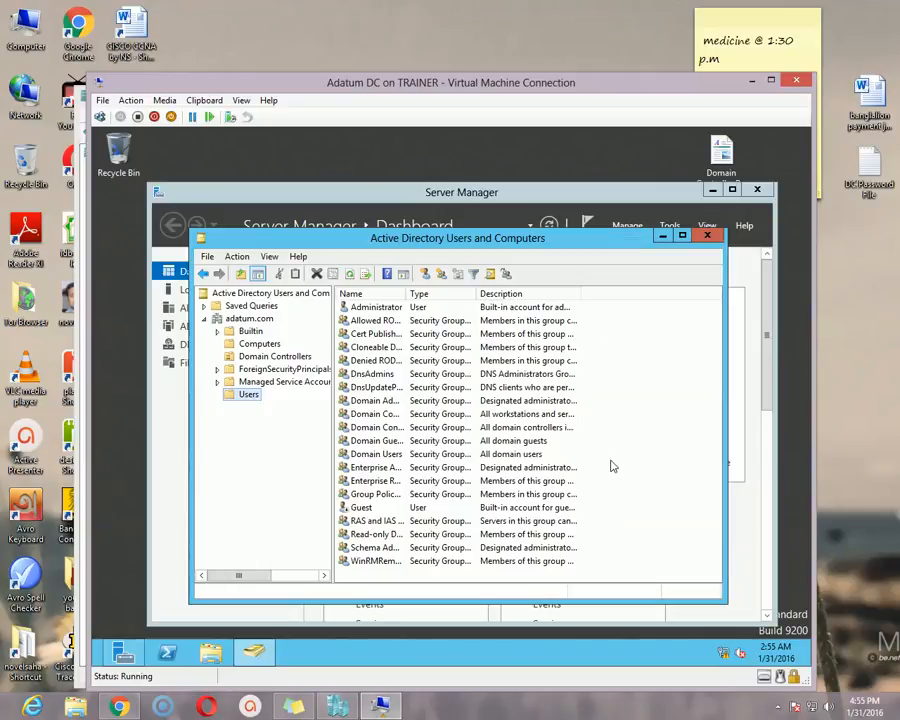
pyautogui.moveTo(601, 239)
pyautogui.mouseDown()
pyautogui.moveTo(623, 243)
pyautogui.moveTo(606, 237)
pyautogui.mouseUp()
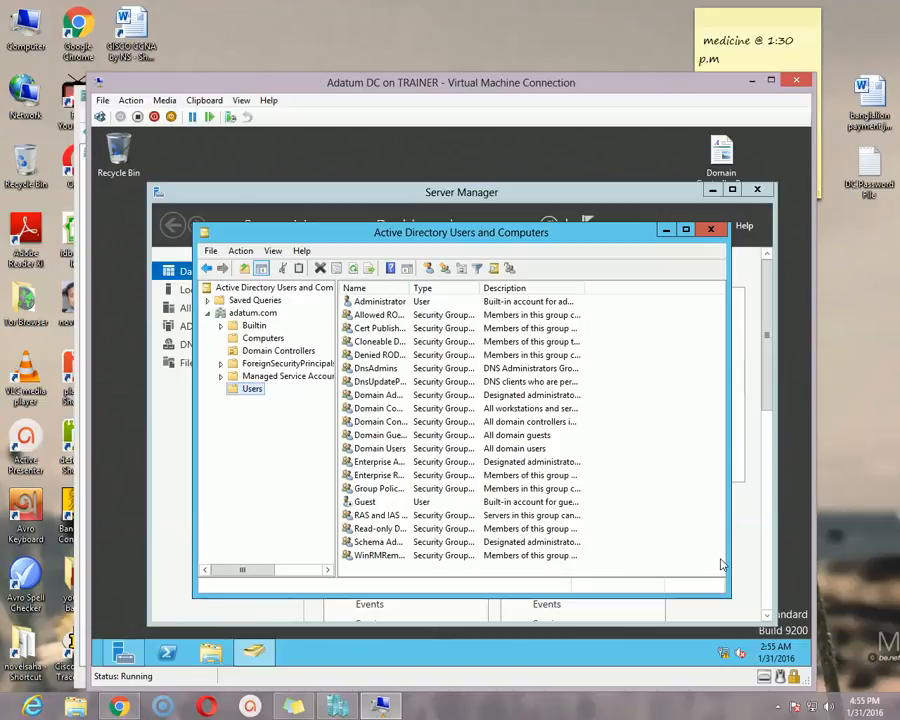
pyautogui.moveTo(585, 90); pyautogui.dragTo(586, 80)
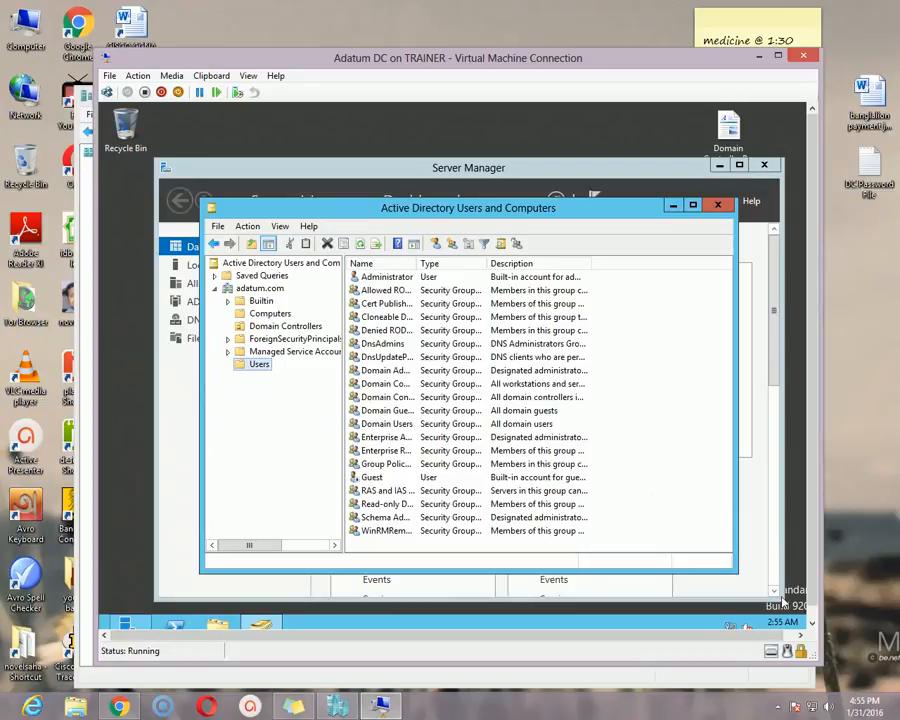
pyautogui.click(778, 706)
pyautogui.click(800, 612)
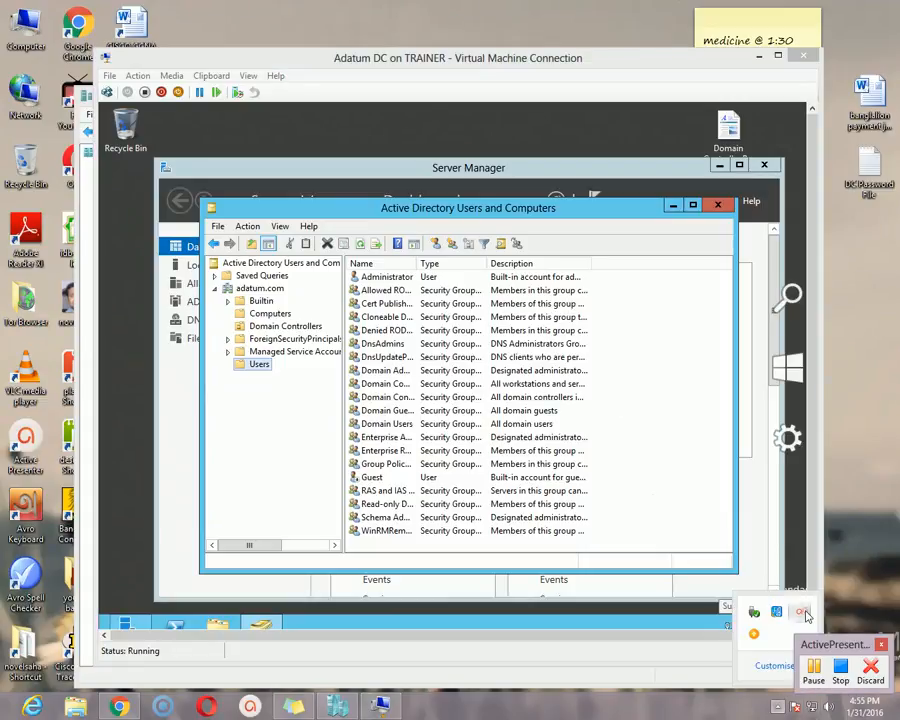